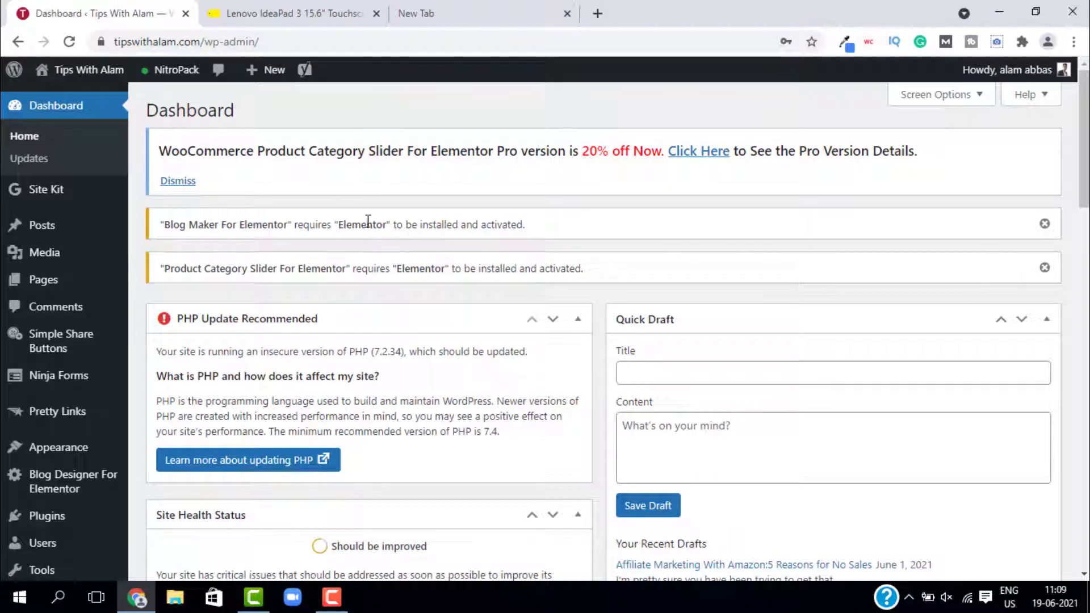
Show the Best Buy Lenovo IdeaPad 3 product page and highlight its Product Details breadcrumb
{"action": "left_click", "coordinate": [283, 13]}
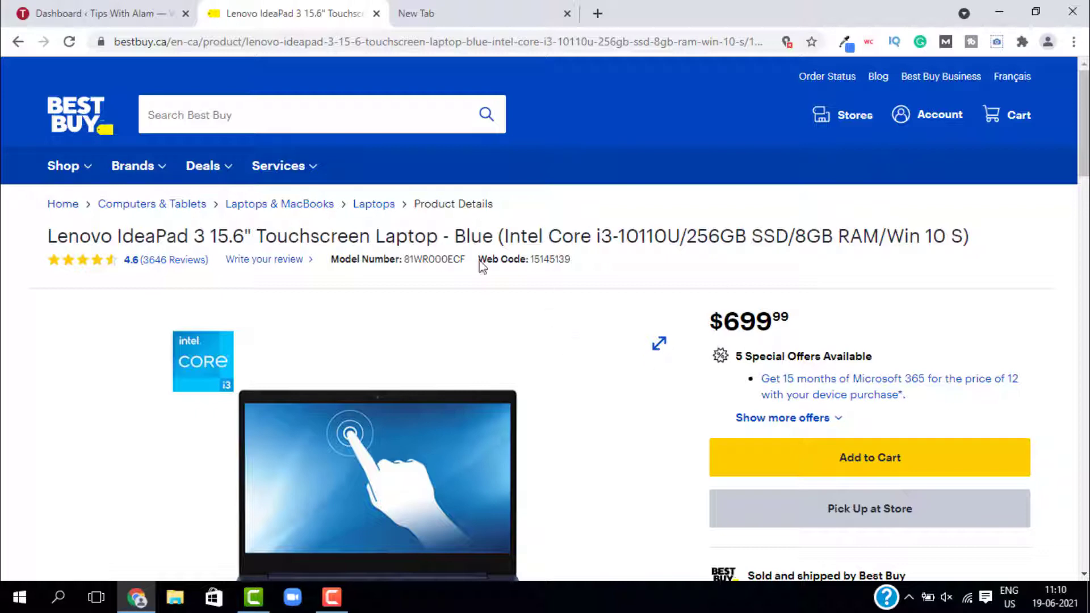
{"action": "left_click_drag", "start_coordinate": [415, 210], "coordinate": [535, 206]}
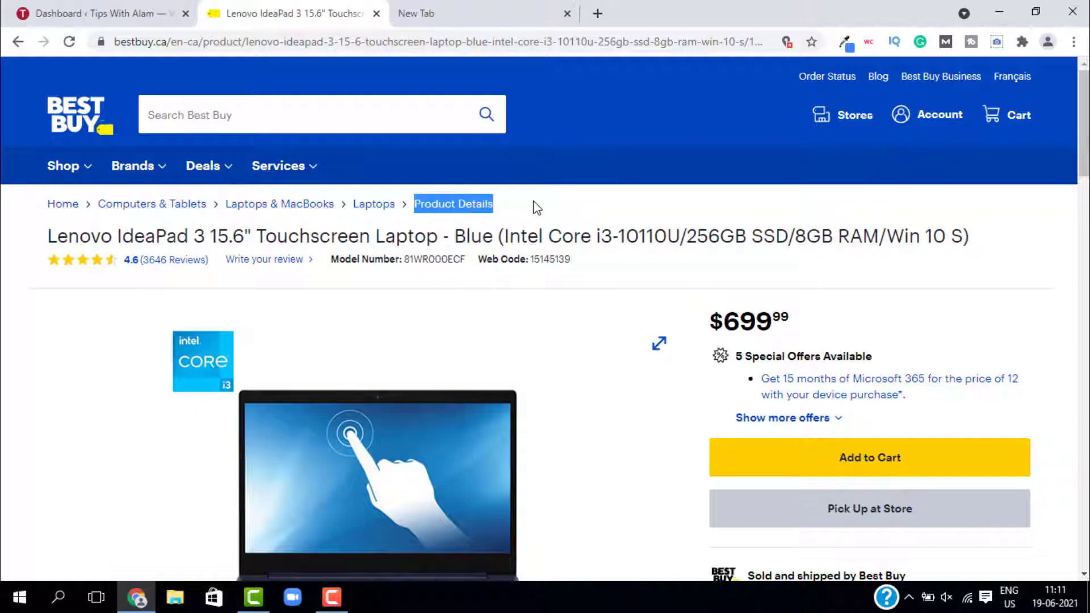
{"action": "left_click", "coordinate": [474, 227]}
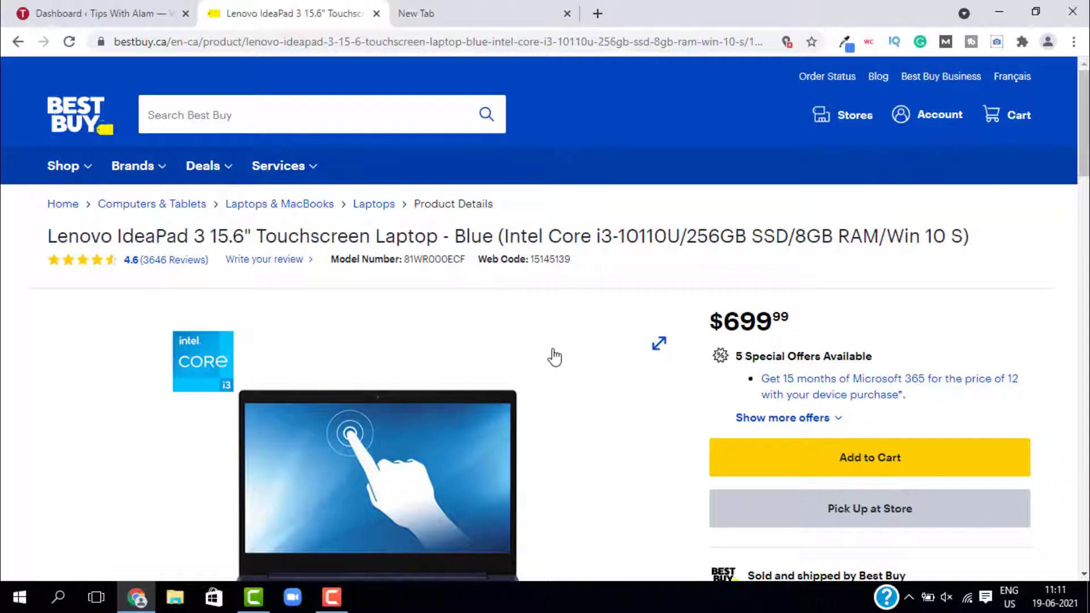
Search Google for 'what are breadcrumbs', skim the results, then close that tab
{"action": "left_click", "coordinate": [469, 9]}
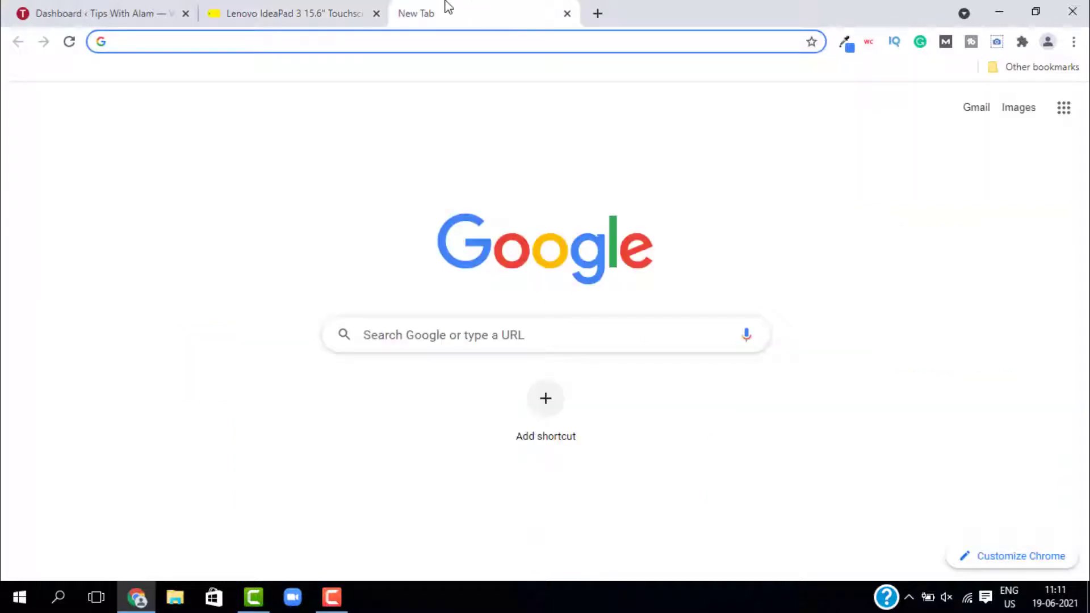
{"action": "type", "text": "wh"}
{"action": "key", "text": "BackSpace"}
{"action": "type", "text": "at"}
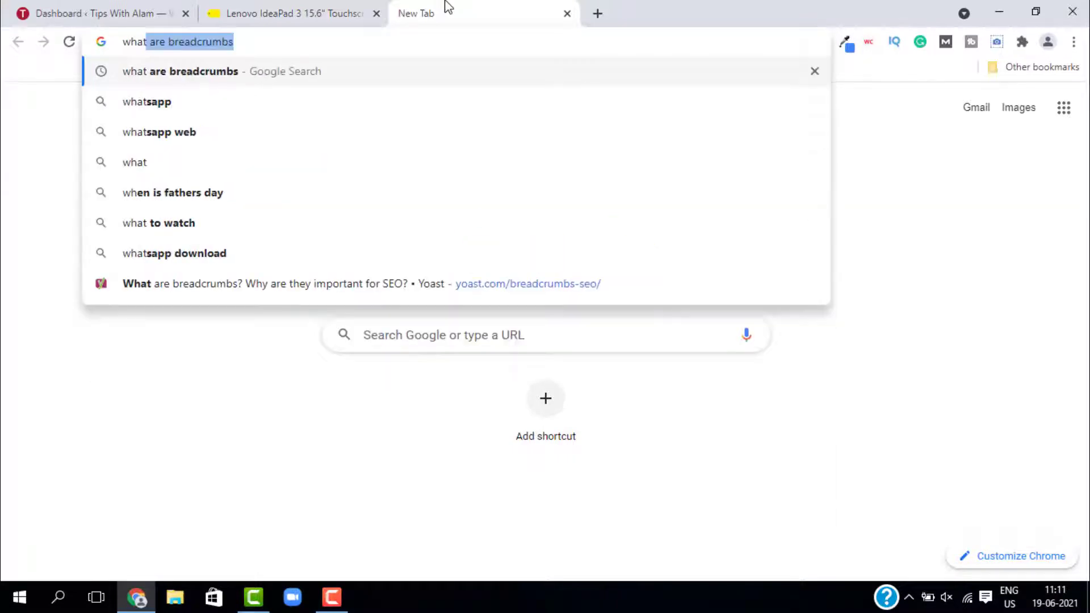
{"action": "key", "text": "Return"}
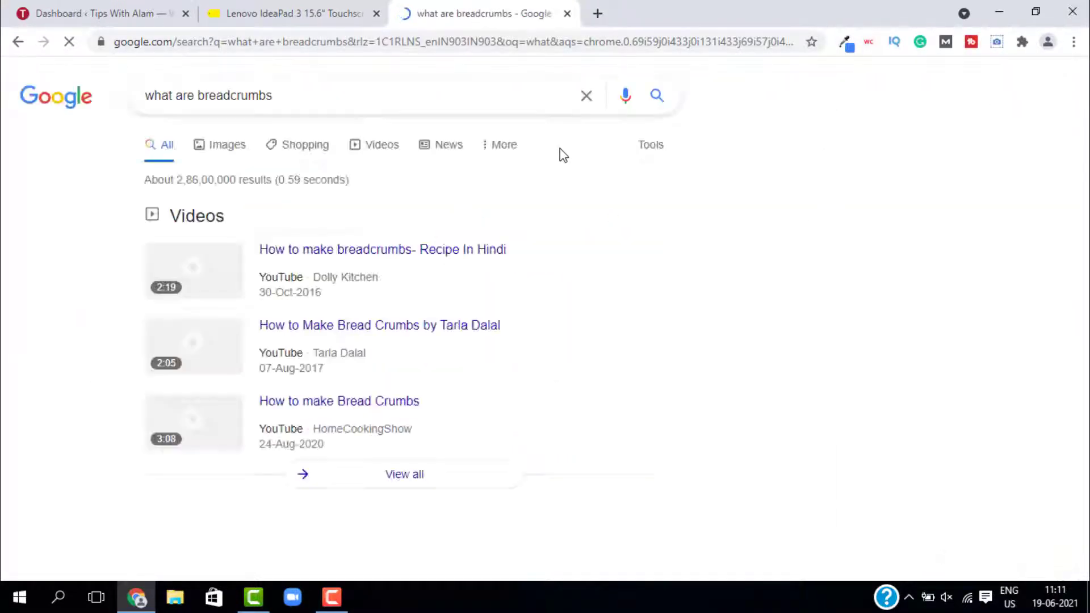
{"action": "scroll", "coordinate": [560, 150], "scroll_direction": "down", "scroll_amount": 10}
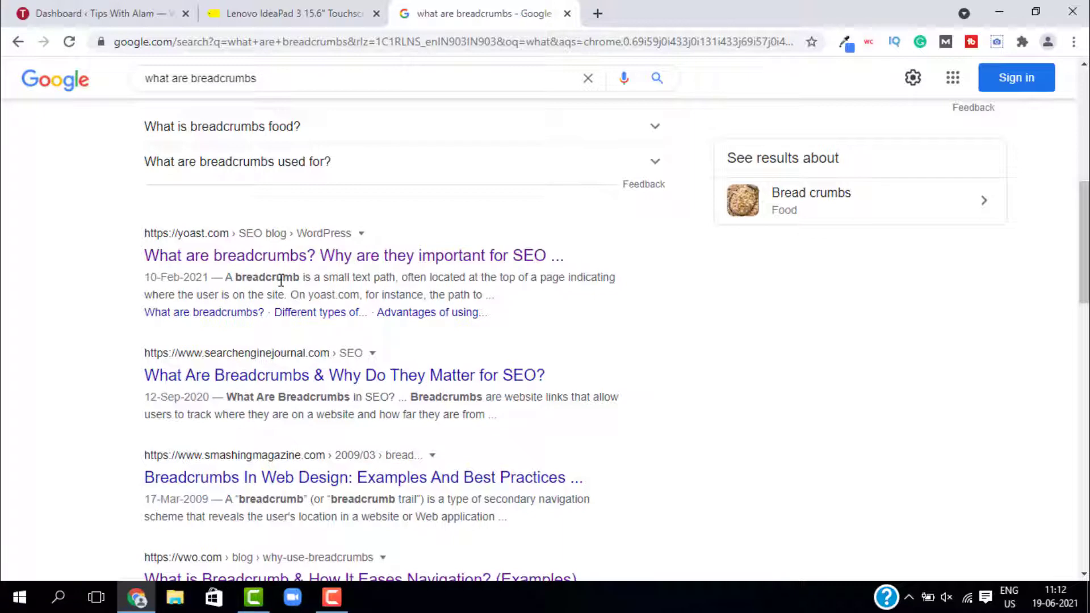
{"action": "left_click", "coordinate": [567, 14]}
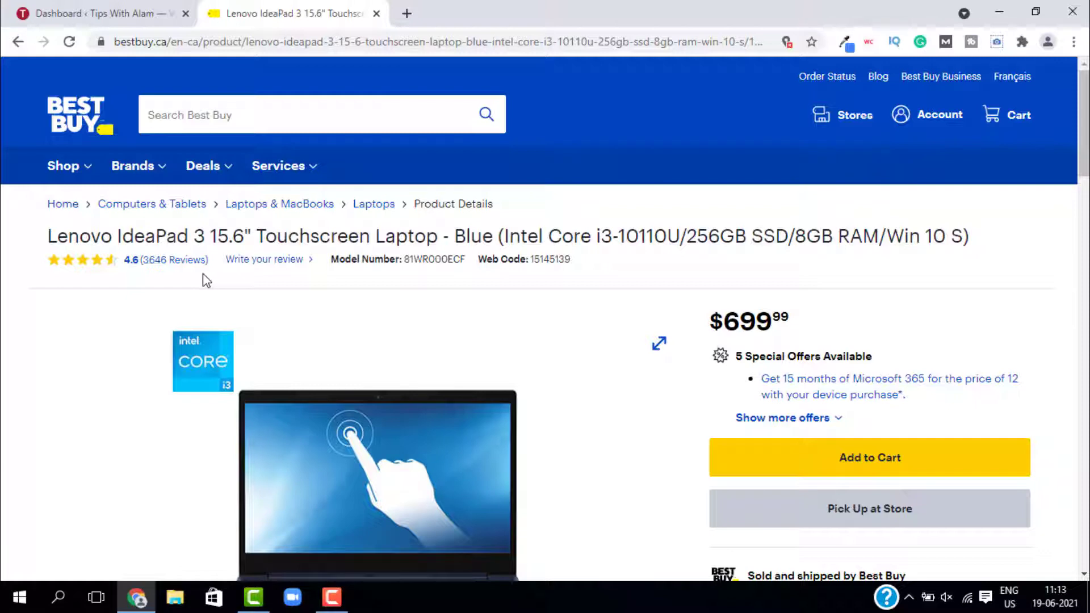
In a new tab, go to Myntra and search for 'nike airmax'
{"action": "key", "text": "ctrl+t"}
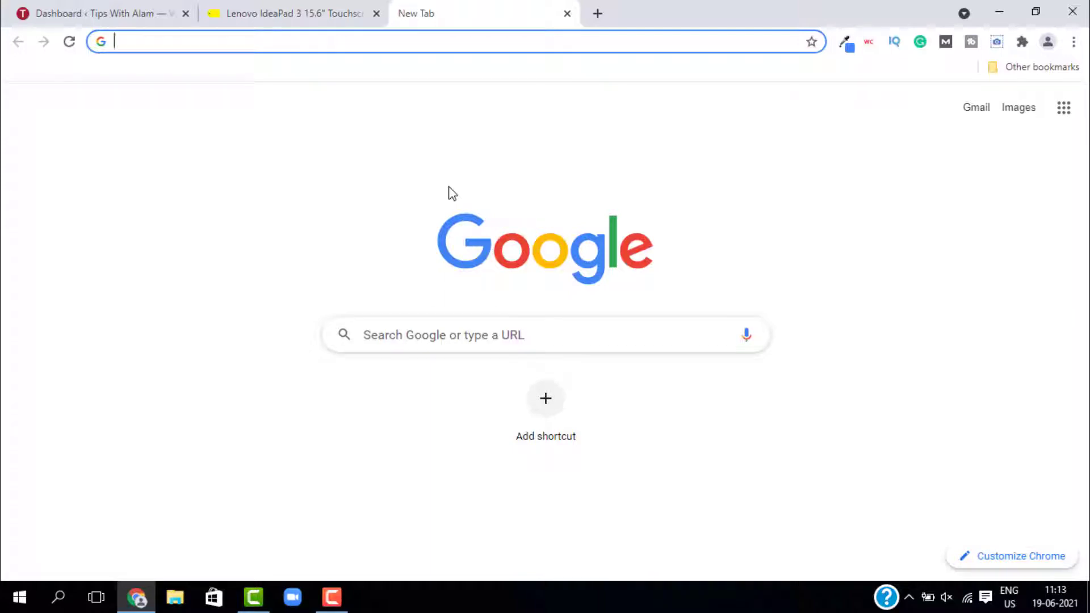
{"action": "type", "text": "min"}
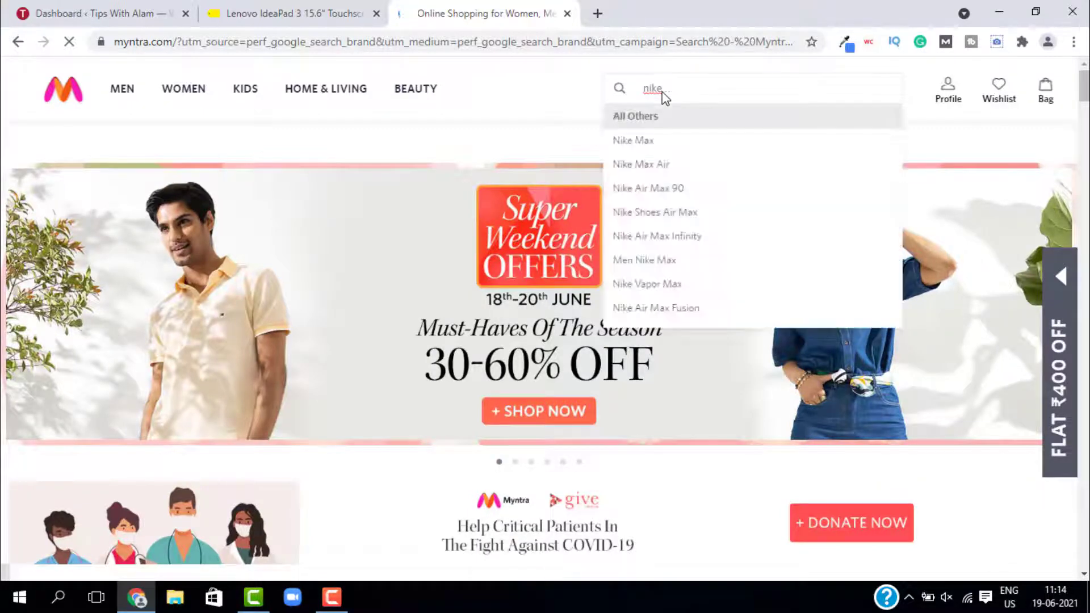
{"action": "type", "text": "irmax"}
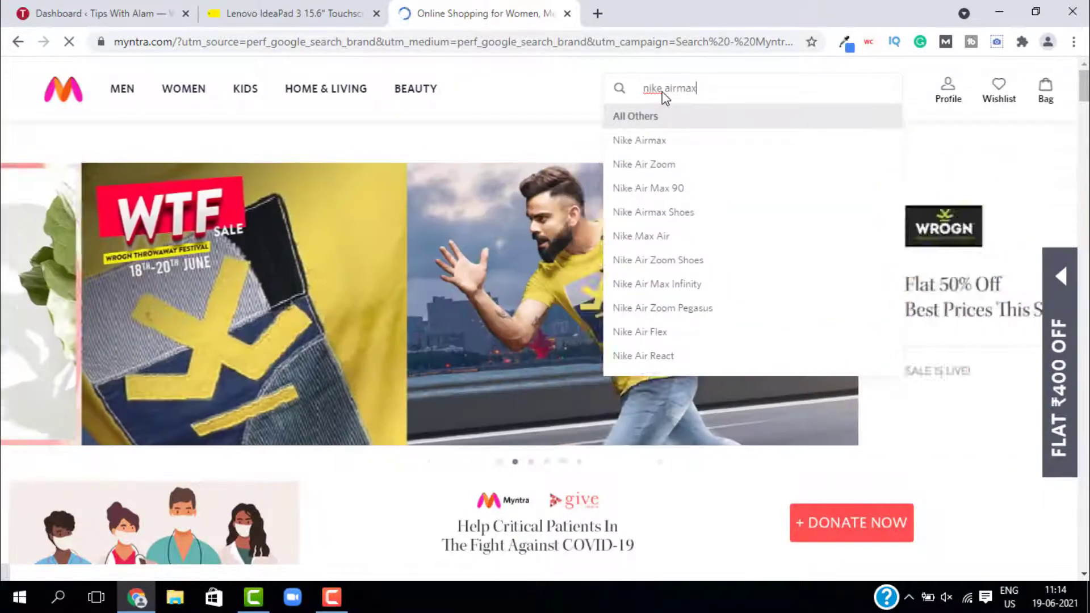
{"action": "key", "text": "Return"}
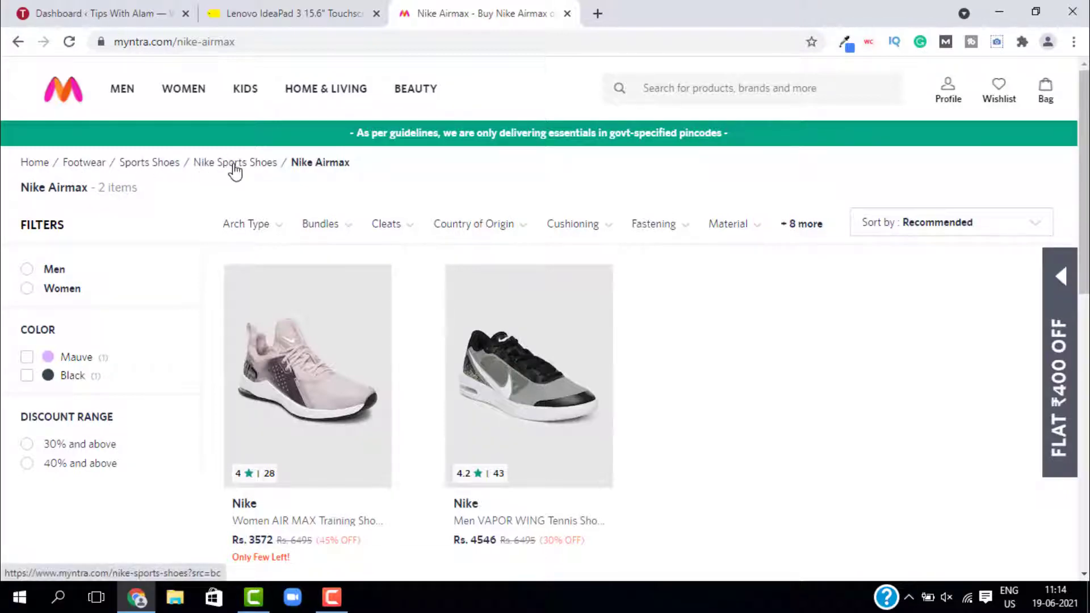
Highlight the breadcrumb trail line above the Nike Airmax results
{"action": "left_click", "coordinate": [735, 101]}
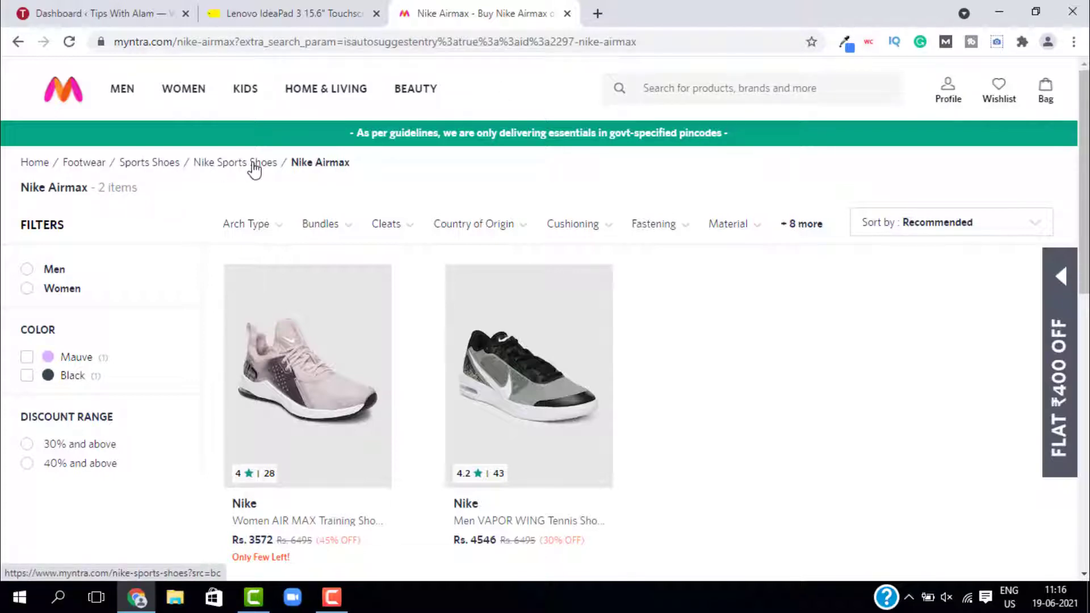
{"action": "triple_click", "coordinate": [373, 165]}
{"action": "triple_click", "coordinate": [79, 180]}
{"action": "triple_click", "coordinate": [33, 161]}
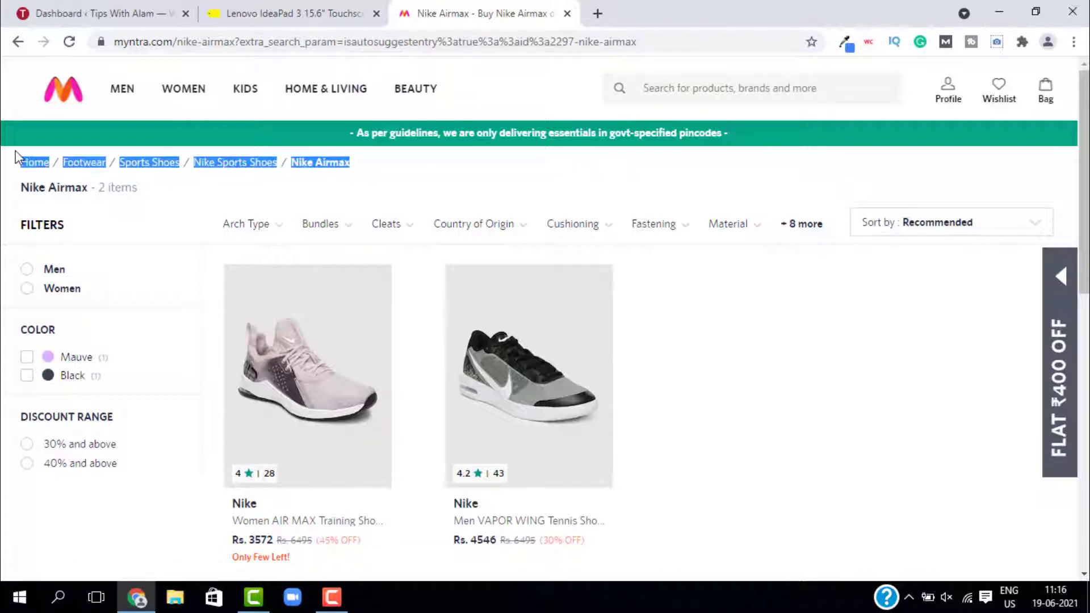
{"action": "left_click", "coordinate": [759, 91]}
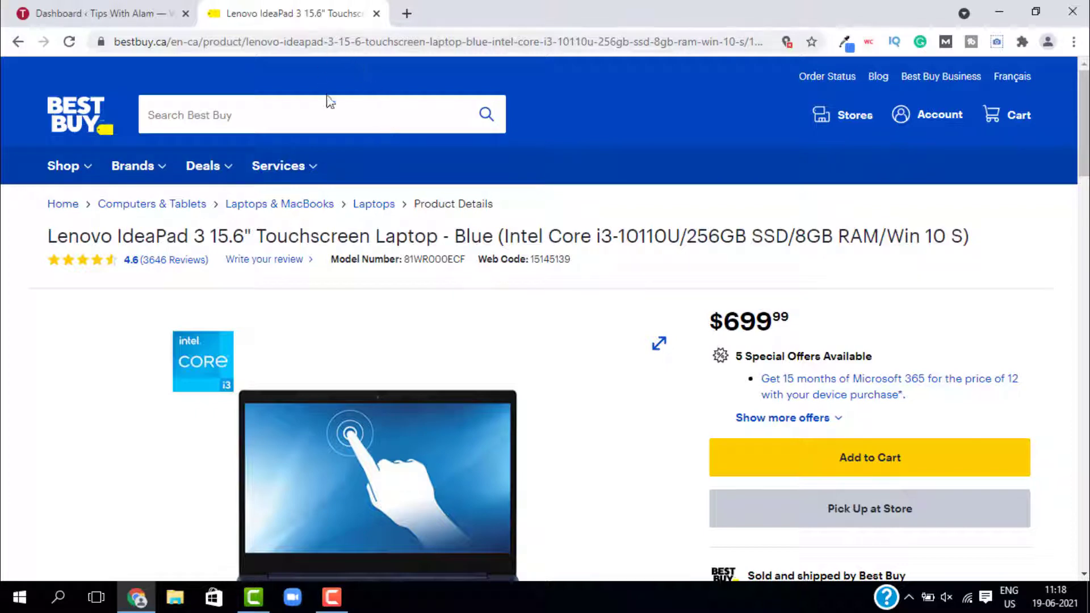
Search Add Plugins for 'yoast' and confirm Yoast SEO is marked already active
{"action": "left_click", "coordinate": [131, 17]}
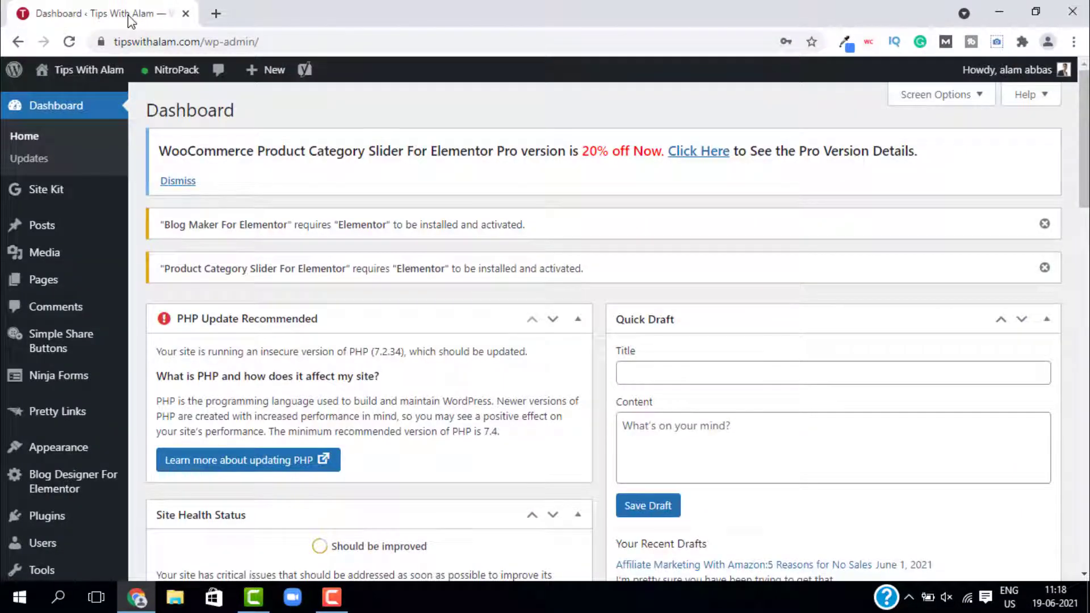
{"action": "scroll", "coordinate": [353, 173], "scroll_direction": "down", "scroll_amount": 2}
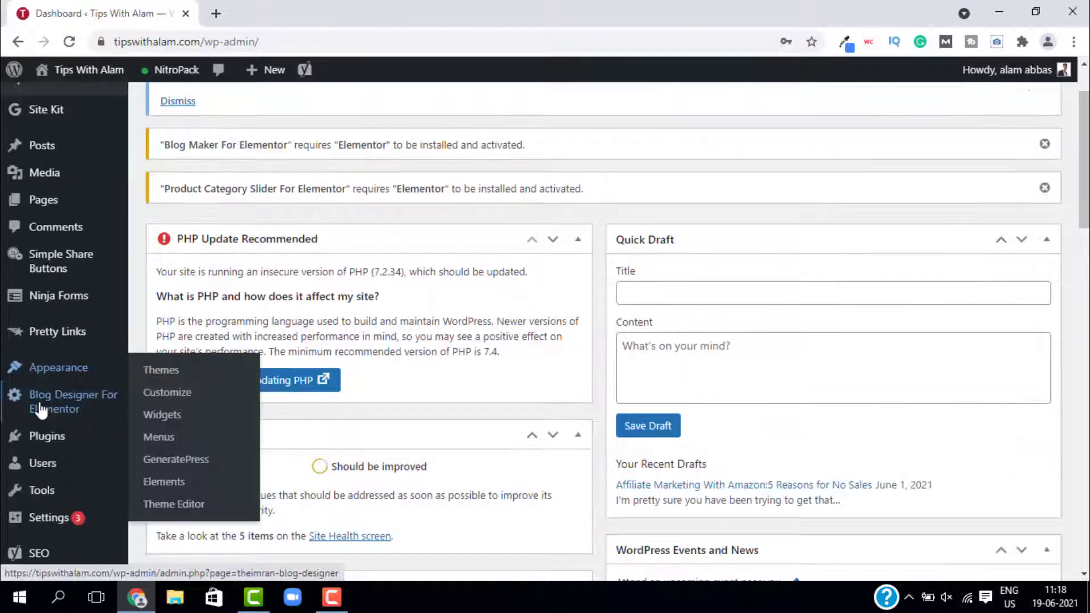
{"action": "mouse_move", "coordinate": [38, 440]}
{"action": "left_click", "coordinate": [168, 462]}
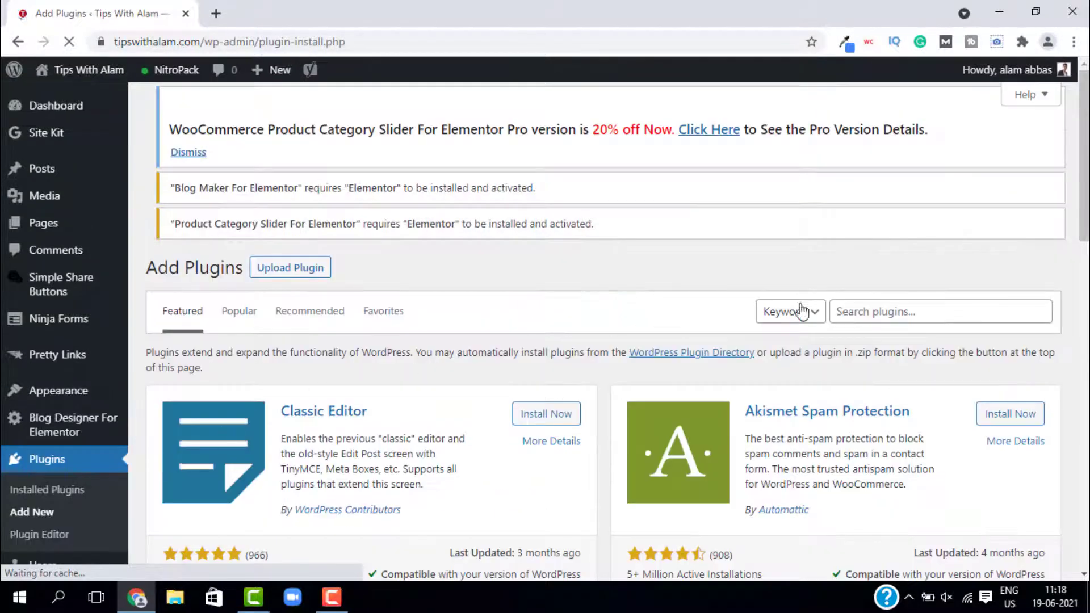
{"action": "left_click", "coordinate": [863, 313]}
{"action": "type", "text": "y"}
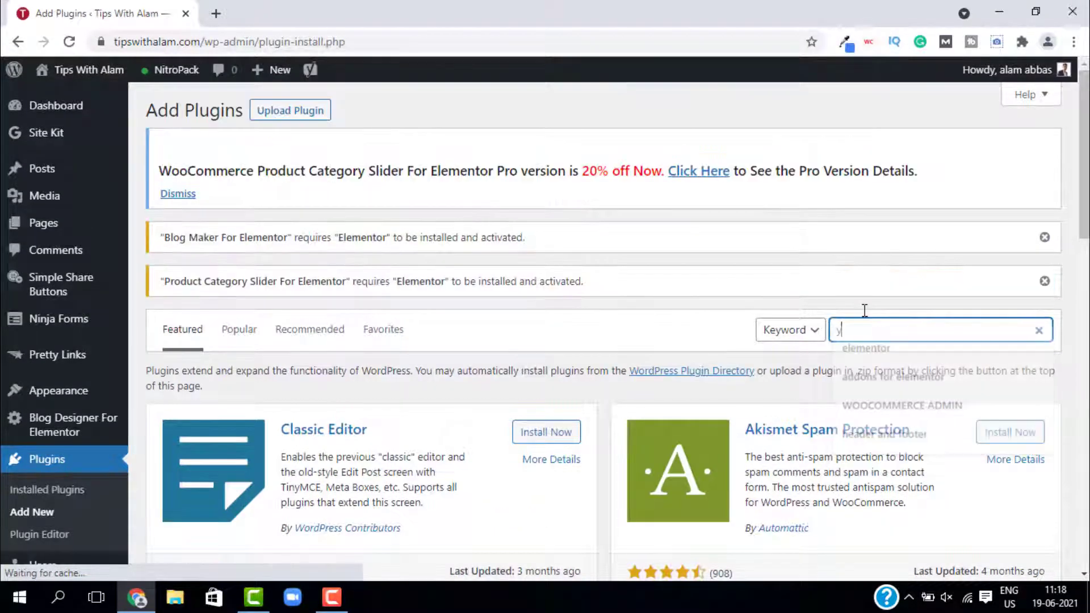
{"action": "type", "text": "oast"}
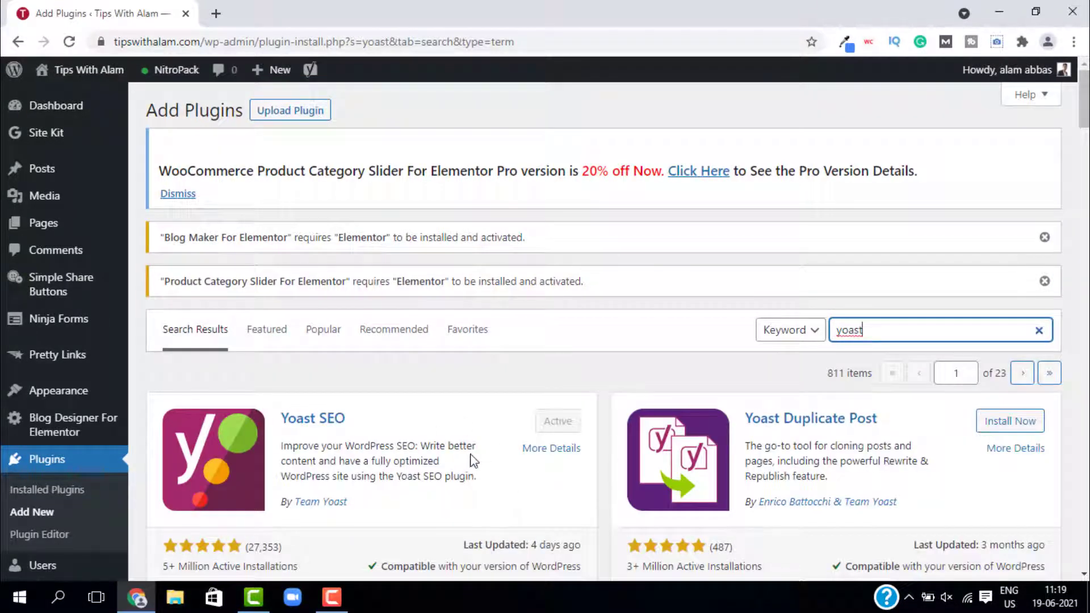
{"action": "scroll", "coordinate": [490, 210], "scroll_direction": "down", "scroll_amount": 3}
{"action": "left_click", "coordinate": [490, 210]}
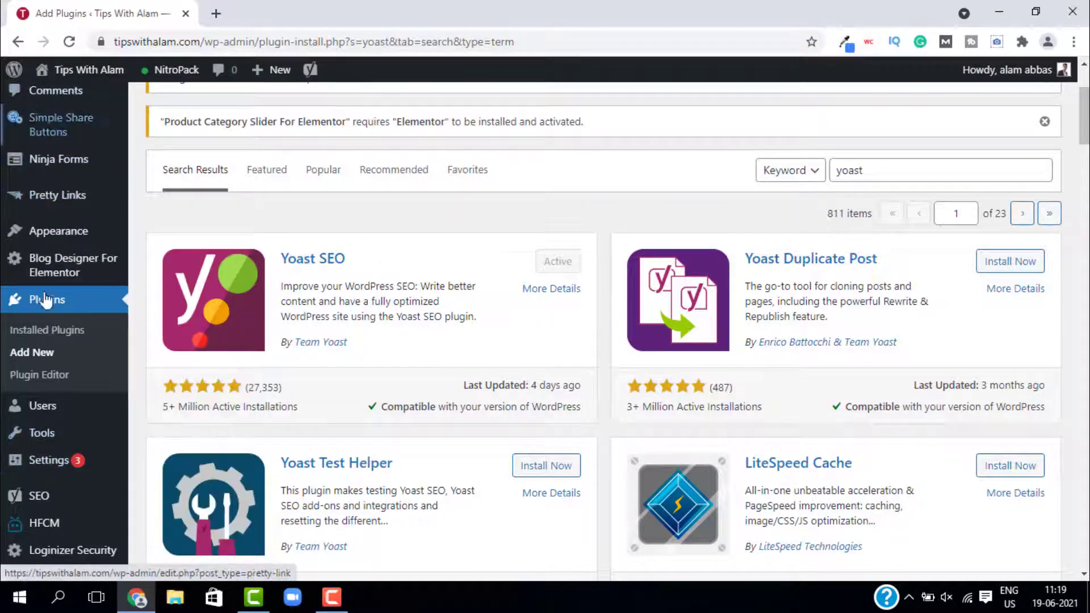
{"action": "mouse_move", "coordinate": [39, 502]}
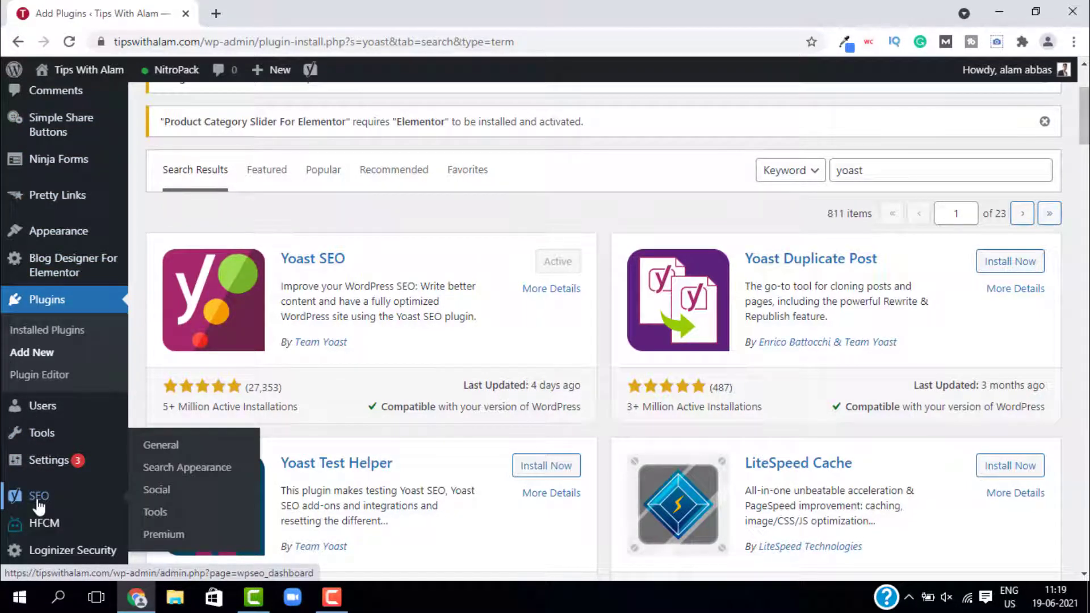
Open Yoast's Search Appearance Breadcrumbs settings and make the last breadcrumb page bold
{"action": "left_click", "coordinate": [193, 474]}
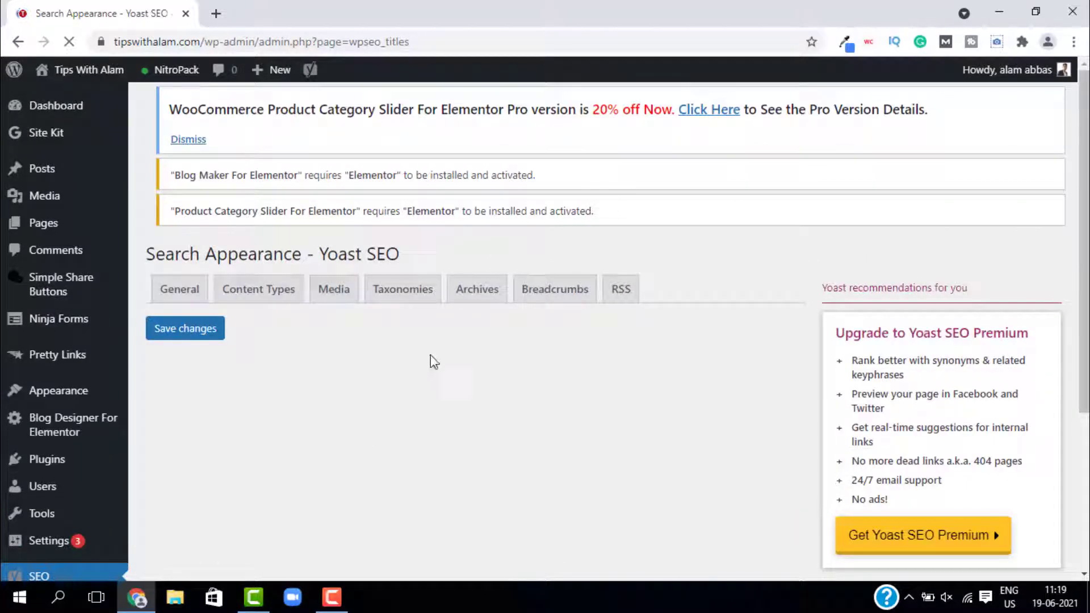
{"action": "left_click", "coordinate": [545, 296]}
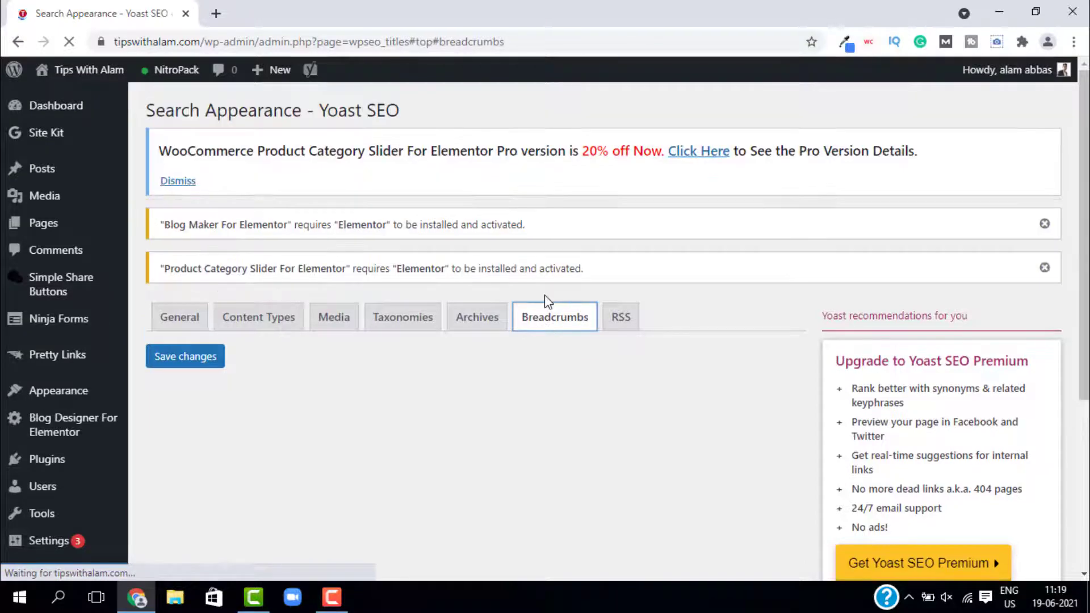
{"action": "scroll", "coordinate": [474, 245], "scroll_direction": "down", "scroll_amount": 3}
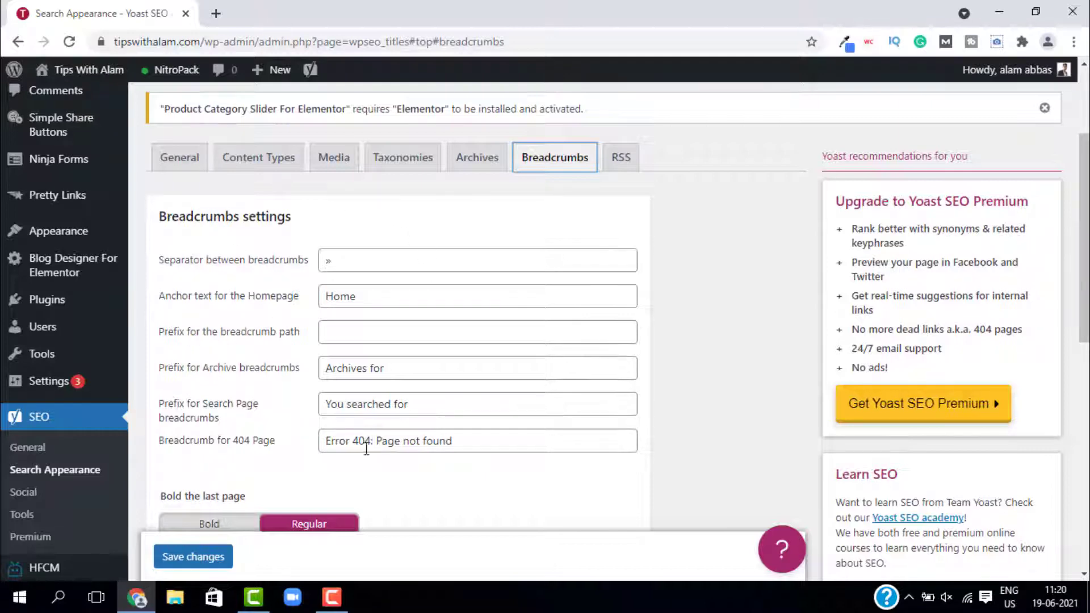
{"action": "scroll", "coordinate": [351, 448], "scroll_direction": "down", "scroll_amount": 3}
{"action": "left_click", "coordinate": [209, 364]}
{"action": "left_click", "coordinate": [332, 364]}
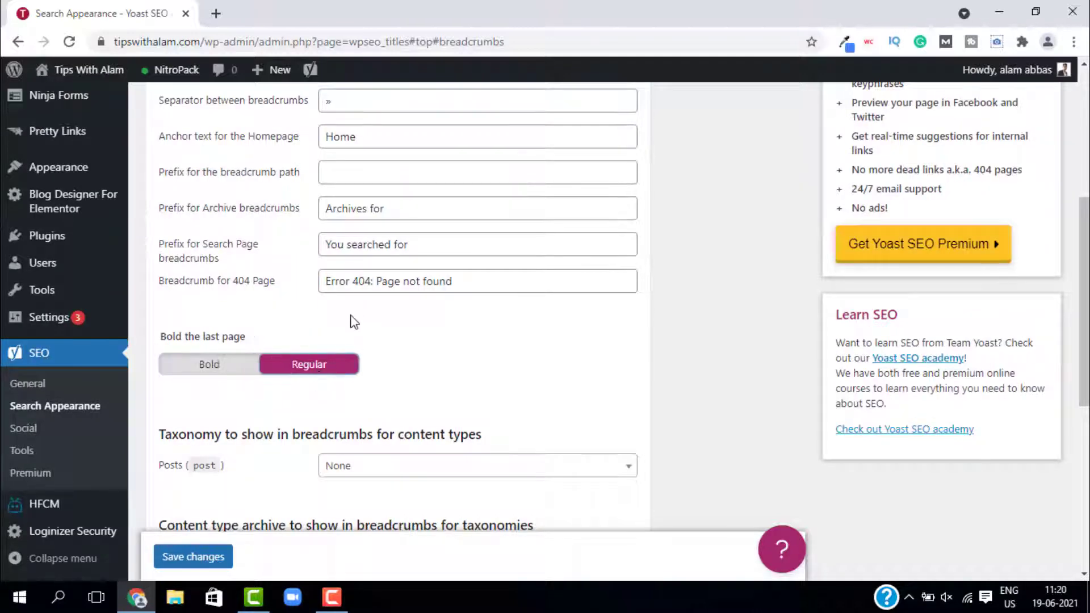
{"action": "left_click", "coordinate": [221, 363]}
Set 'Enable Breadcrumbs for your theme' to Enabled and save the changes
{"action": "scroll", "coordinate": [543, 352], "scroll_direction": "down", "scroll_amount": 4}
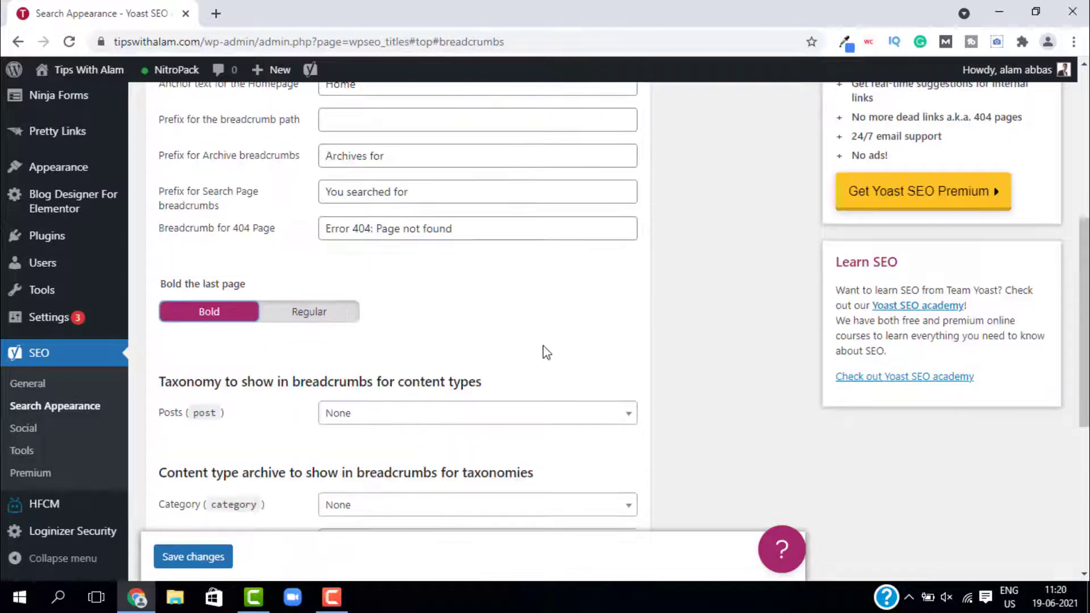
{"action": "scroll", "coordinate": [544, 352], "scroll_direction": "down", "scroll_amount": 3}
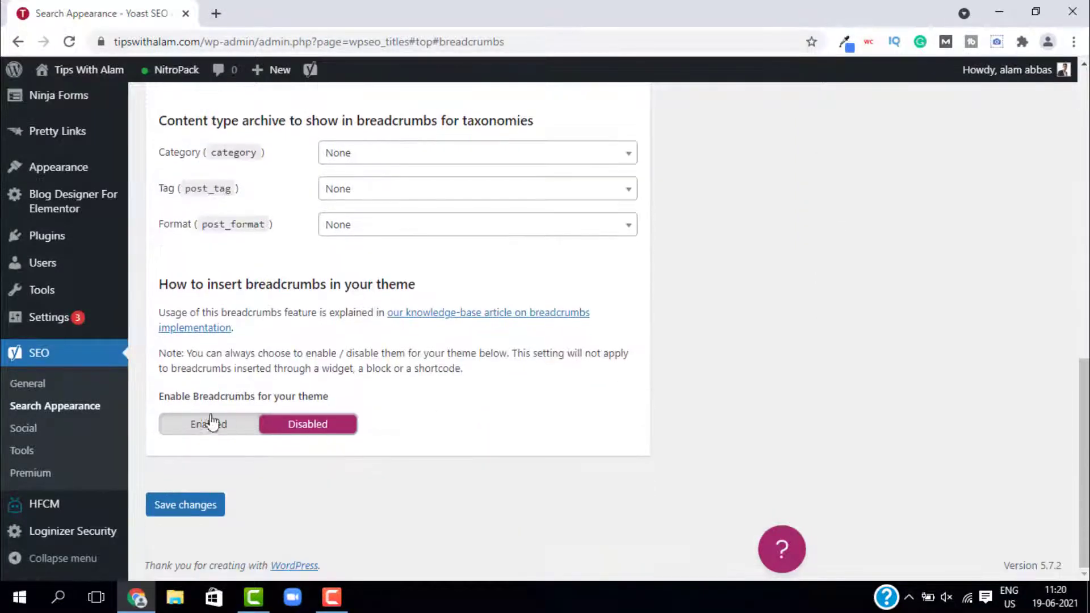
{"action": "left_click", "coordinate": [210, 427]}
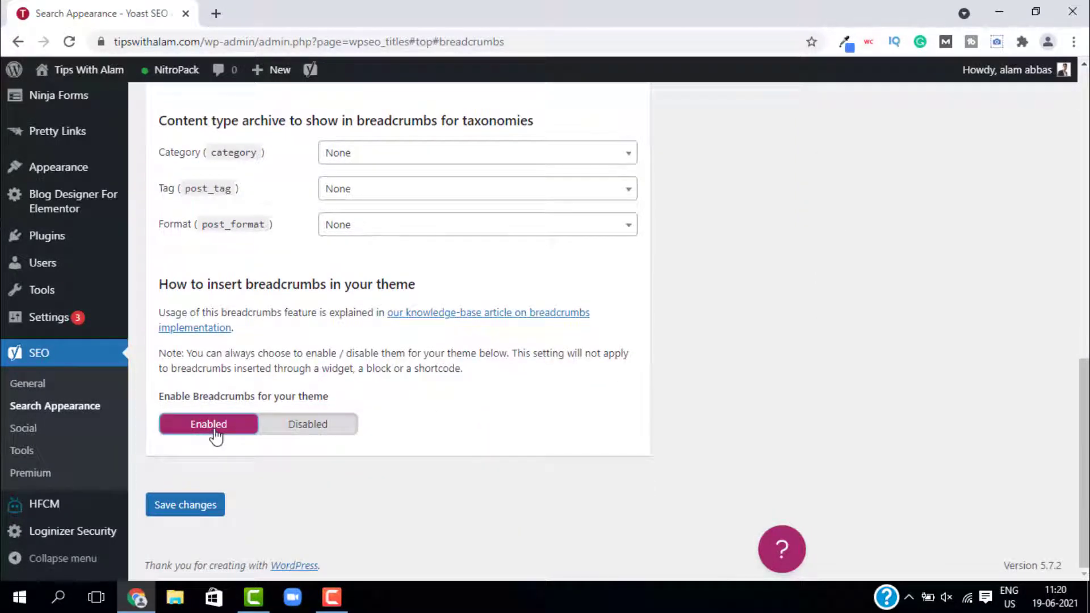
{"action": "left_click", "coordinate": [194, 511]}
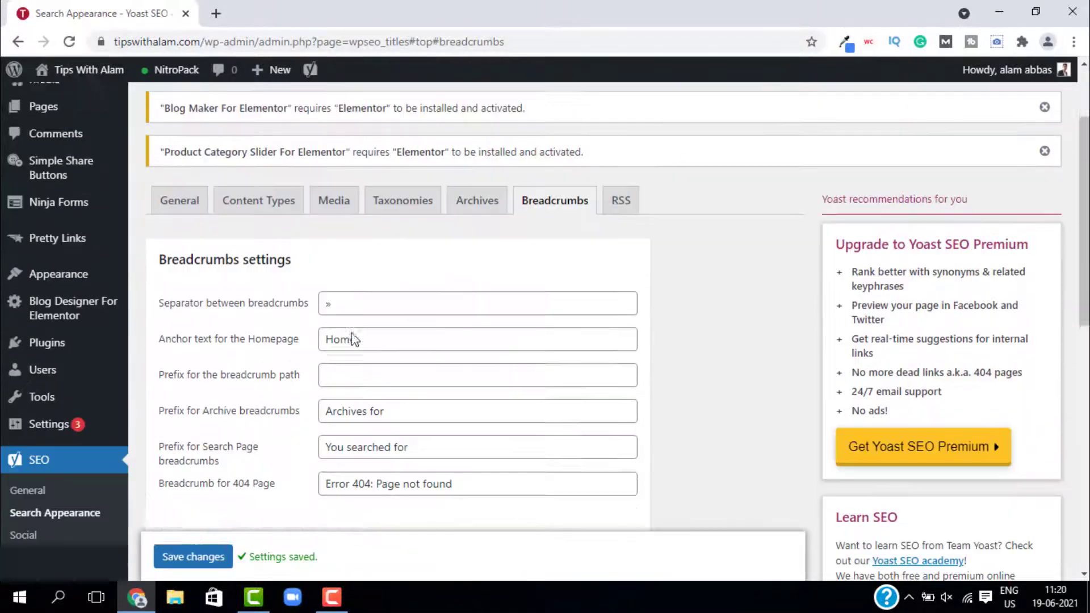
{"action": "scroll", "coordinate": [349, 338], "scroll_direction": "down", "scroll_amount": 7}
{"action": "scroll", "coordinate": [351, 347], "scroll_direction": "down", "scroll_amount": 4}
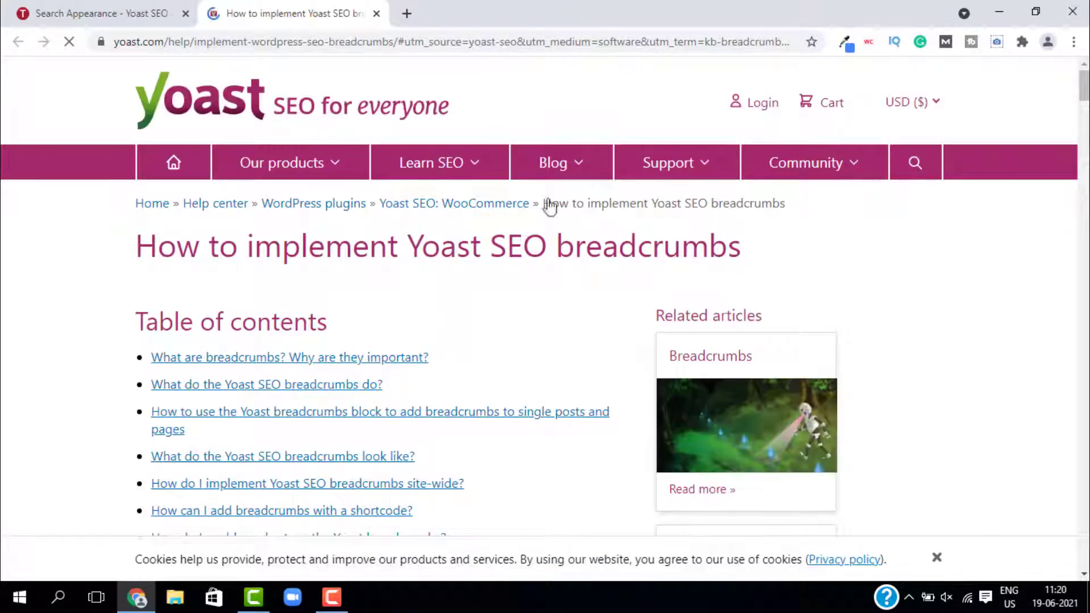
Scroll to the site-wide implementation section and copy the yoast_breadcrumb PHP code block
{"action": "mouse_move", "coordinate": [250, 165]}
{"action": "scroll", "coordinate": [543, 557], "scroll_direction": "down", "scroll_amount": 4}
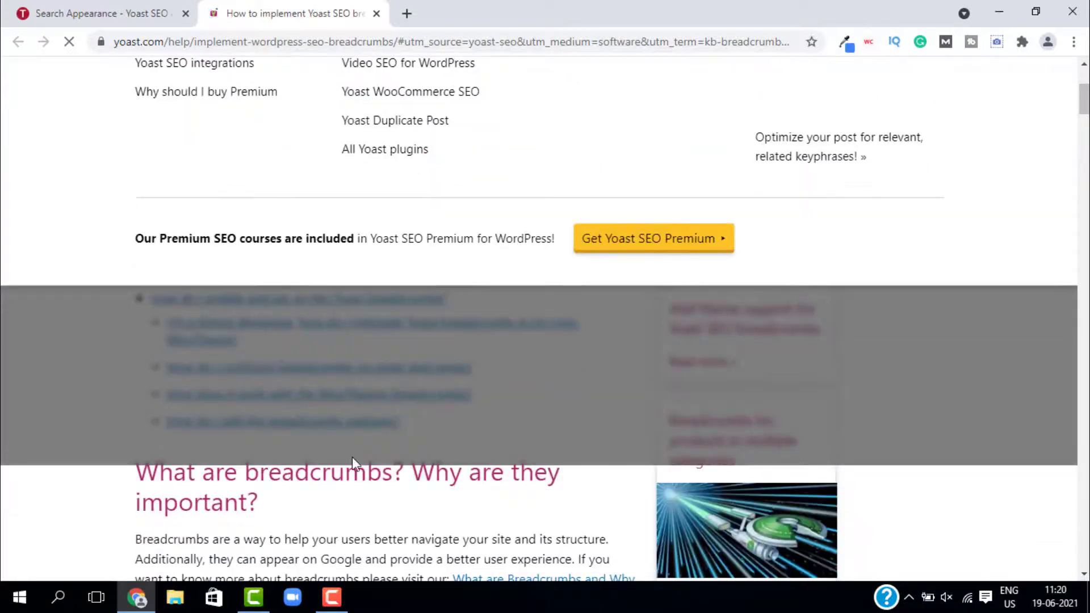
{"action": "scroll", "coordinate": [359, 442], "scroll_direction": "down", "scroll_amount": 18}
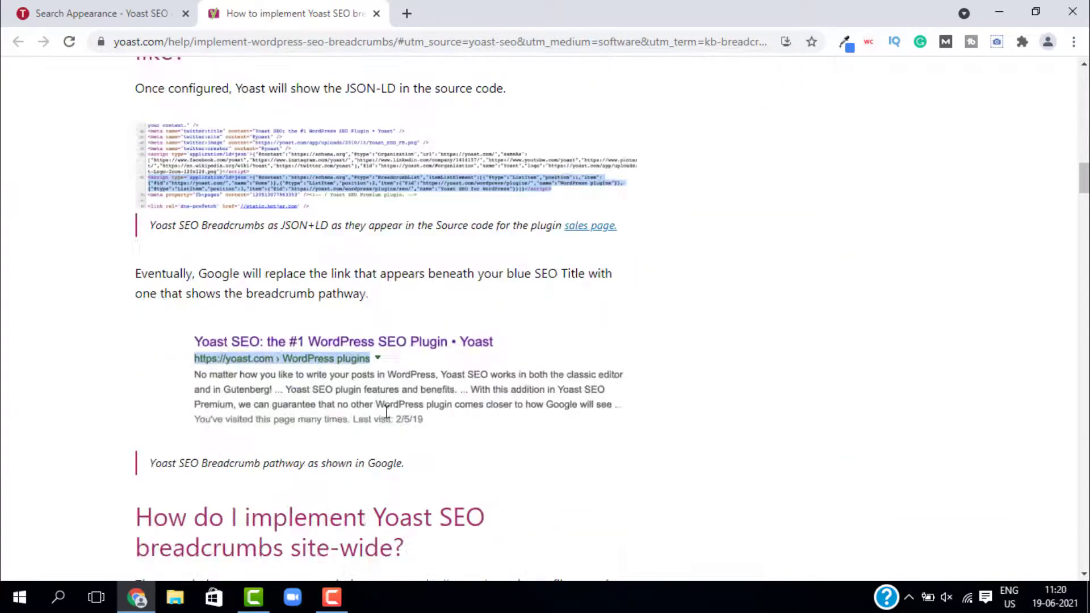
{"action": "scroll", "coordinate": [385, 410], "scroll_direction": "down", "scroll_amount": 8}
{"action": "scroll", "coordinate": [360, 394], "scroll_direction": "down", "scroll_amount": 3}
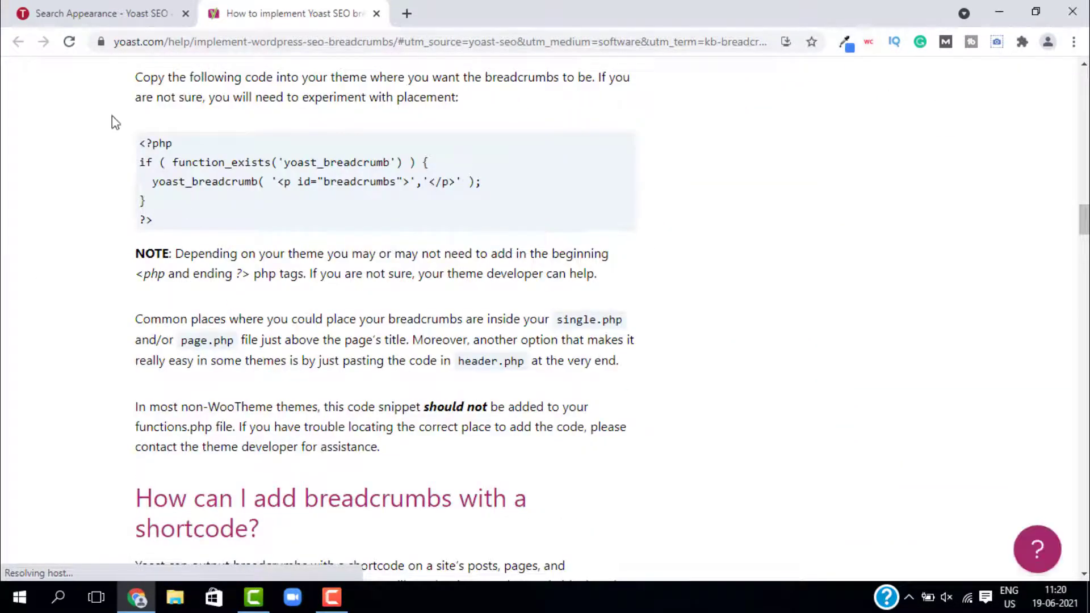
{"action": "left_click_drag", "start_coordinate": [139, 148], "coordinate": [211, 231]}
{"action": "key", "text": "ctrl+c"}
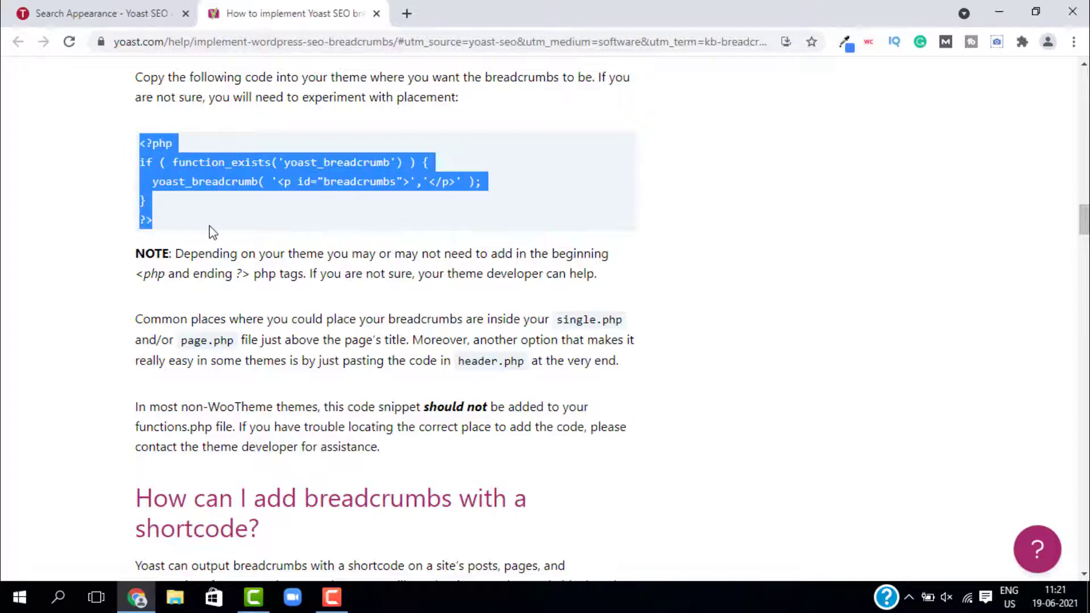
{"action": "left_click", "coordinate": [305, 216]}
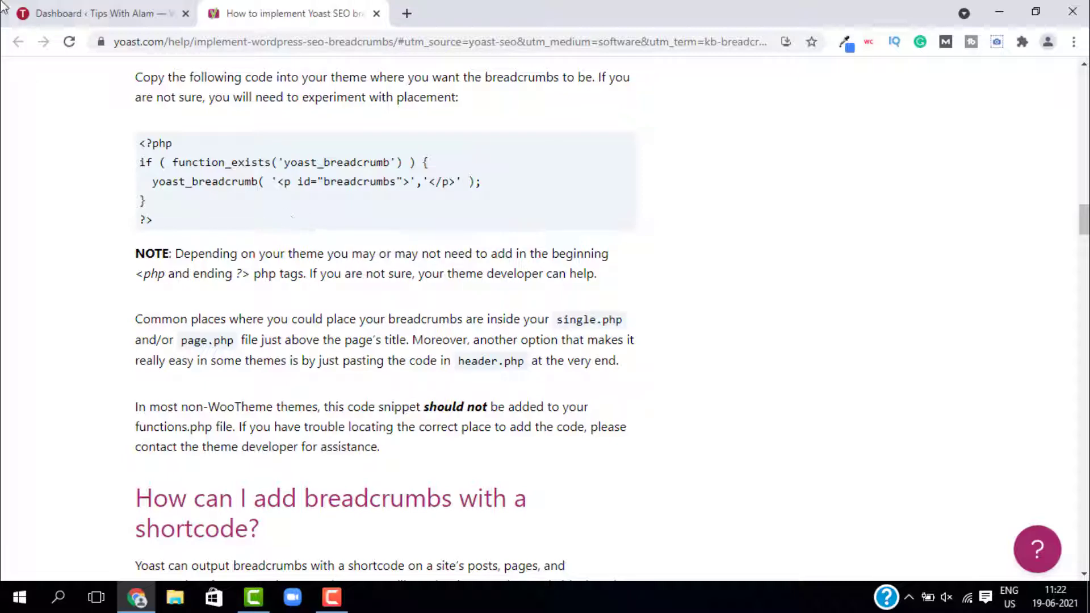
Open the GeneratePress Theme Header (header.php) in the Theme Editor
{"action": "left_click", "coordinate": [119, 13]}
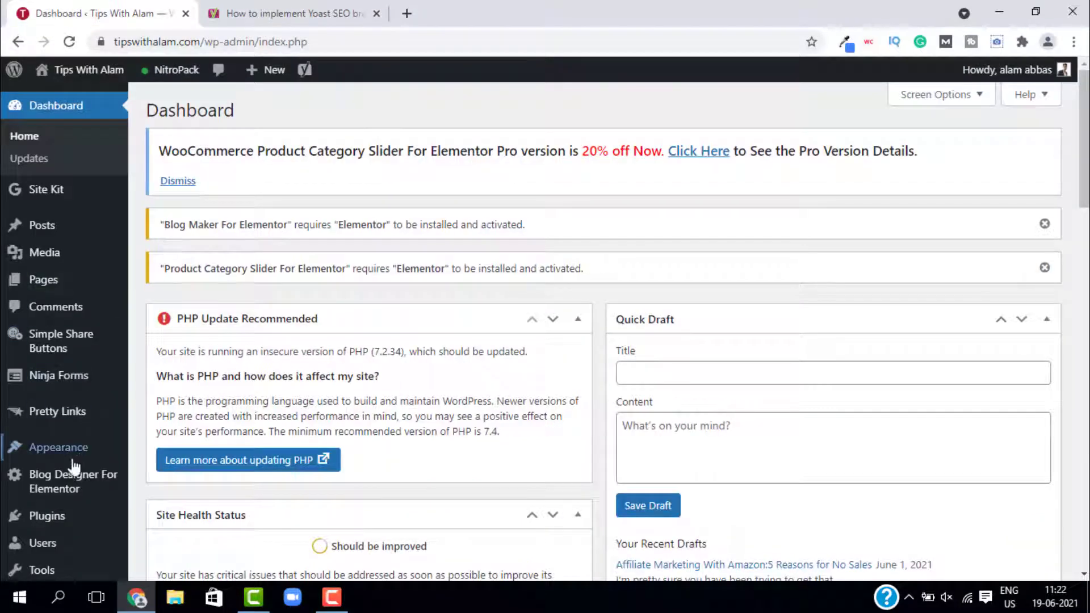
{"action": "mouse_move", "coordinate": [77, 454]}
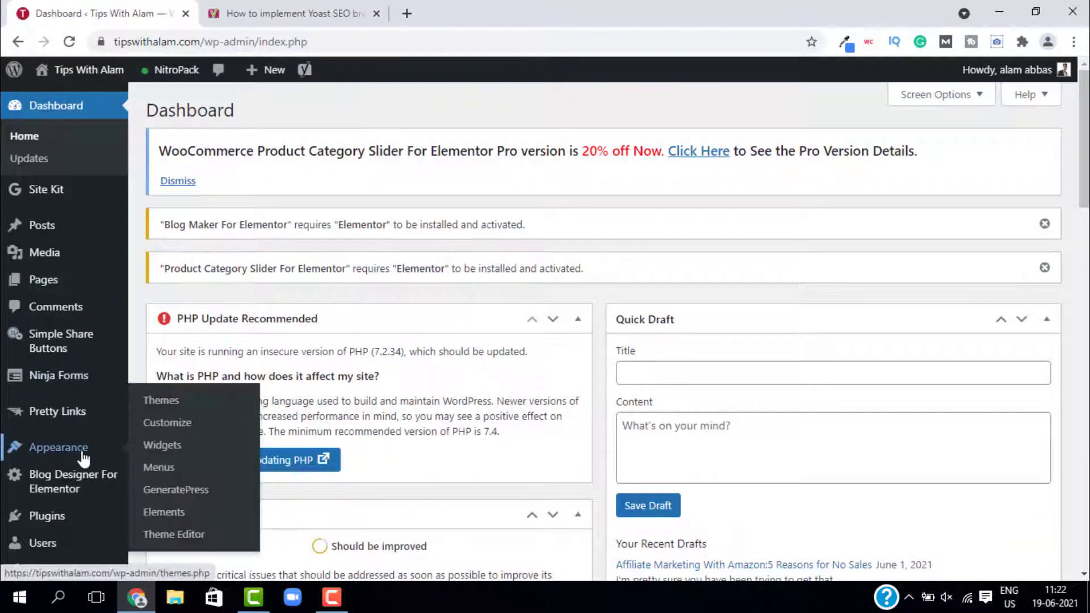
{"action": "left_click", "coordinate": [173, 534]}
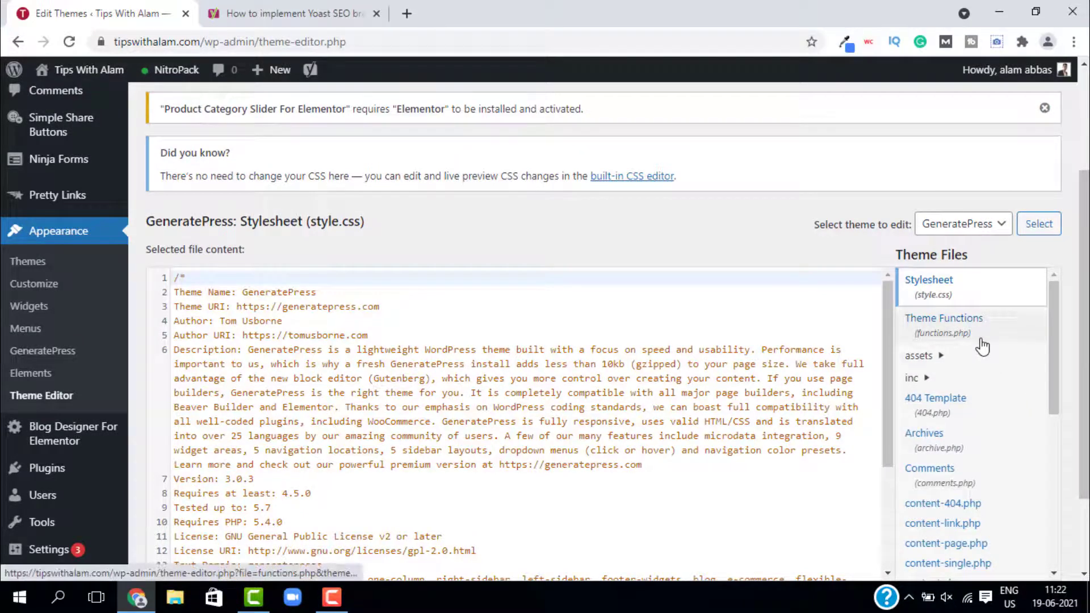
{"action": "scroll", "coordinate": [970, 343], "scroll_direction": "down", "scroll_amount": 5}
{"action": "left_click", "coordinate": [954, 339]}
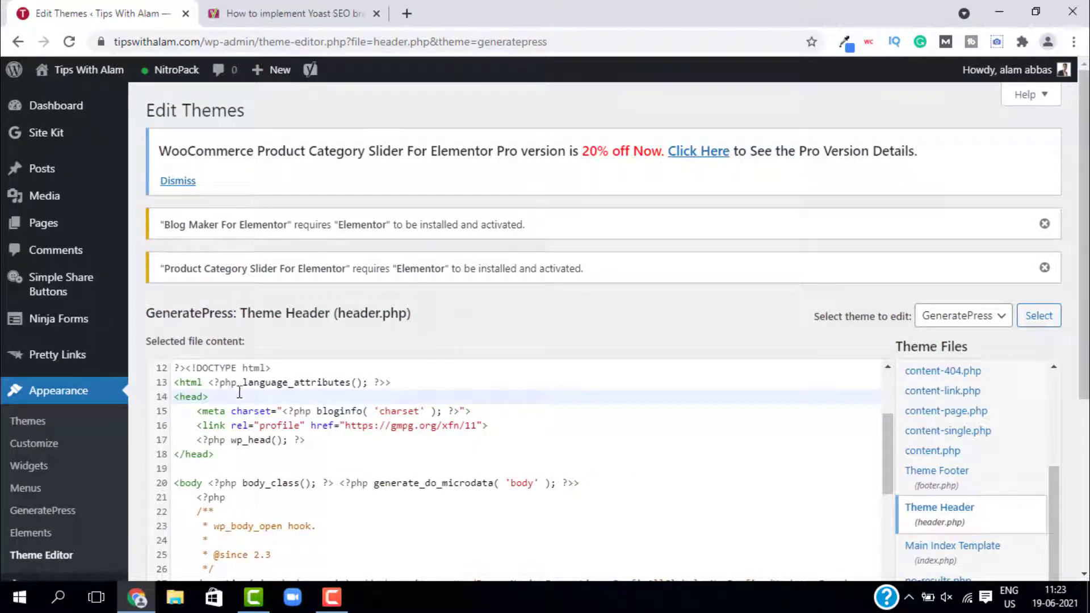
Paste the yoast_breadcrumb snippet on a new line right after <head>
{"action": "left_click", "coordinate": [209, 397]}
{"action": "key", "text": "Return"}
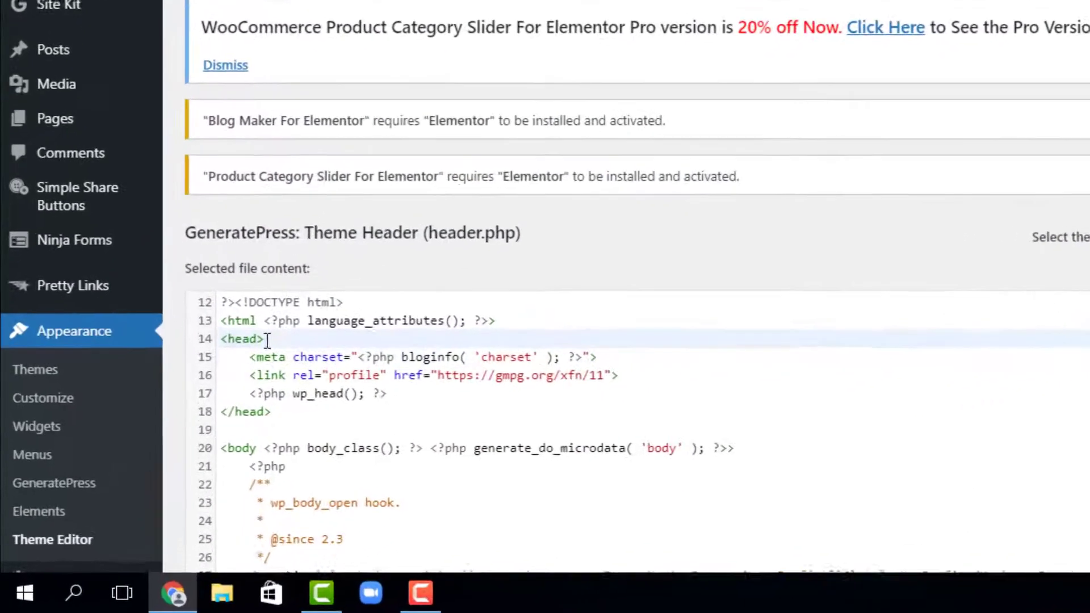
{"action": "key", "text": "ctrl+v"}
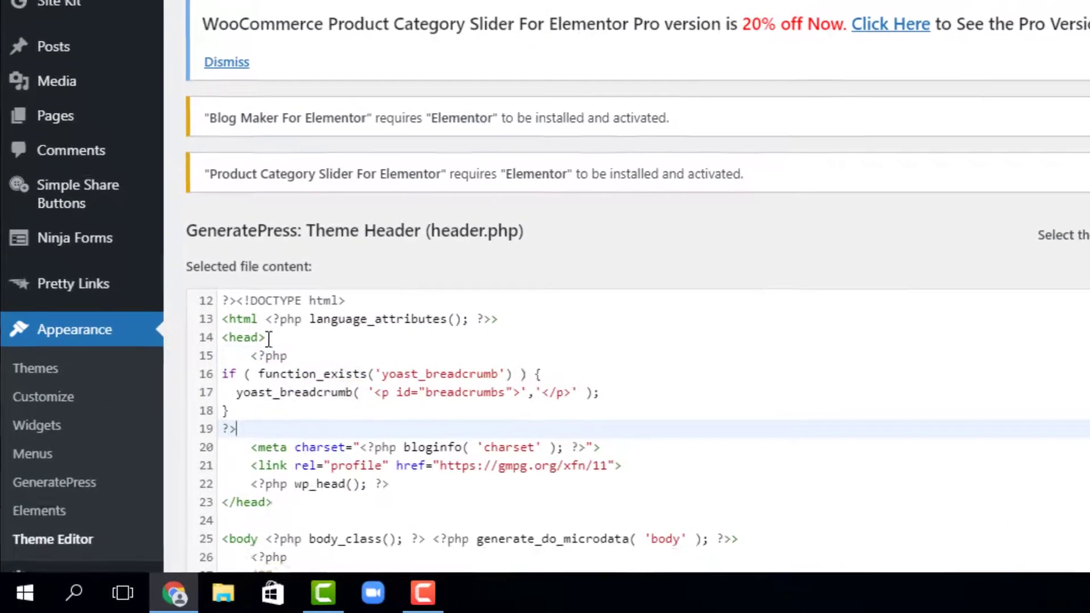
{"action": "scroll", "coordinate": [372, 529], "scroll_direction": "down", "scroll_amount": 5}
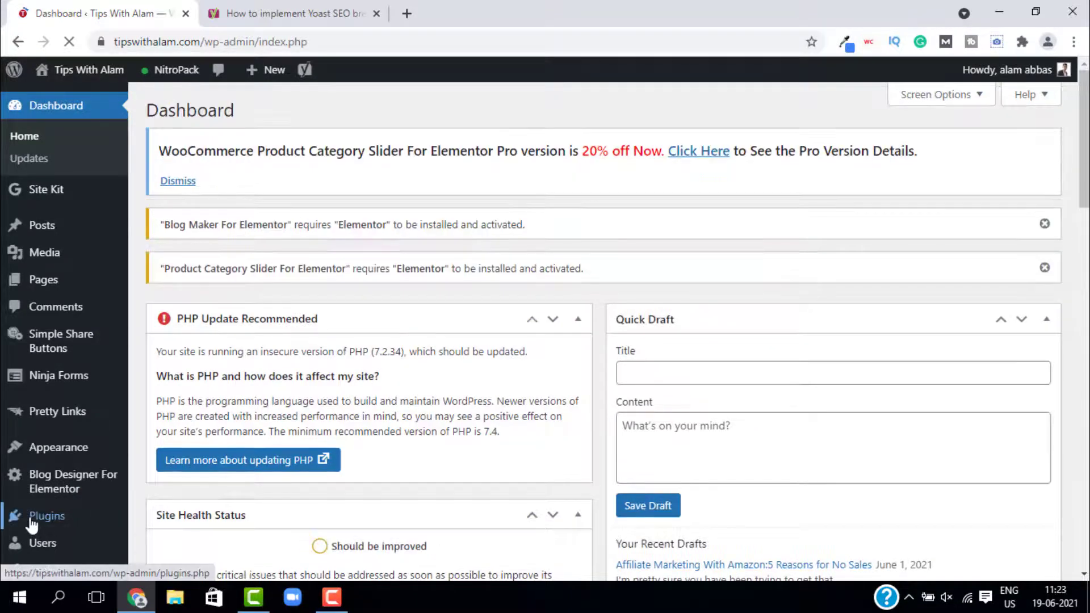
Search plugins for 'header and footer', then install and activate Head, Footer and Post Injections
{"action": "mouse_move", "coordinate": [45, 516]}
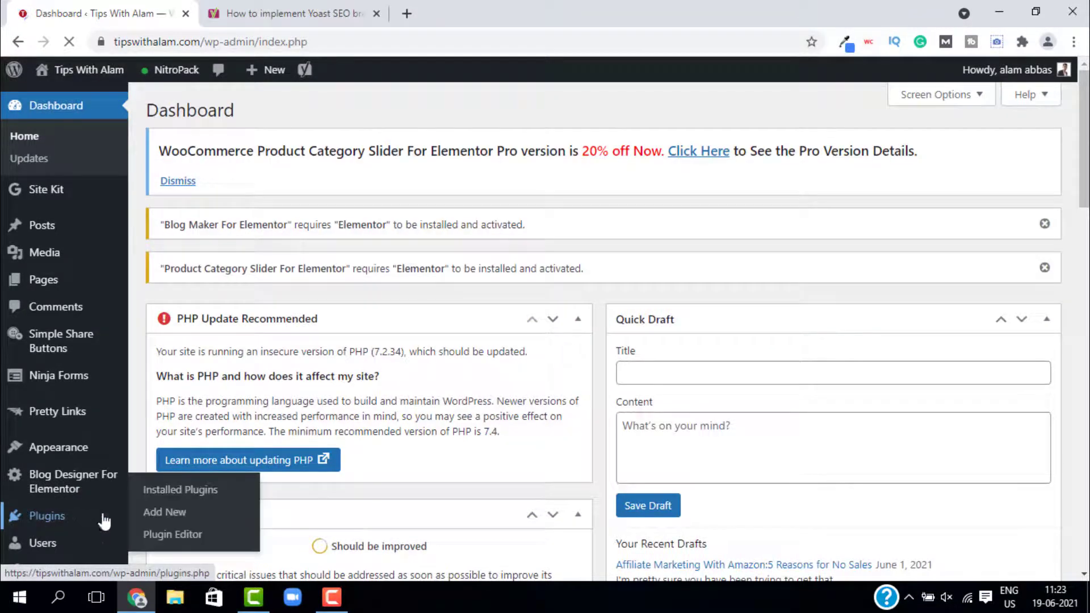
{"action": "left_click", "coordinate": [161, 514]}
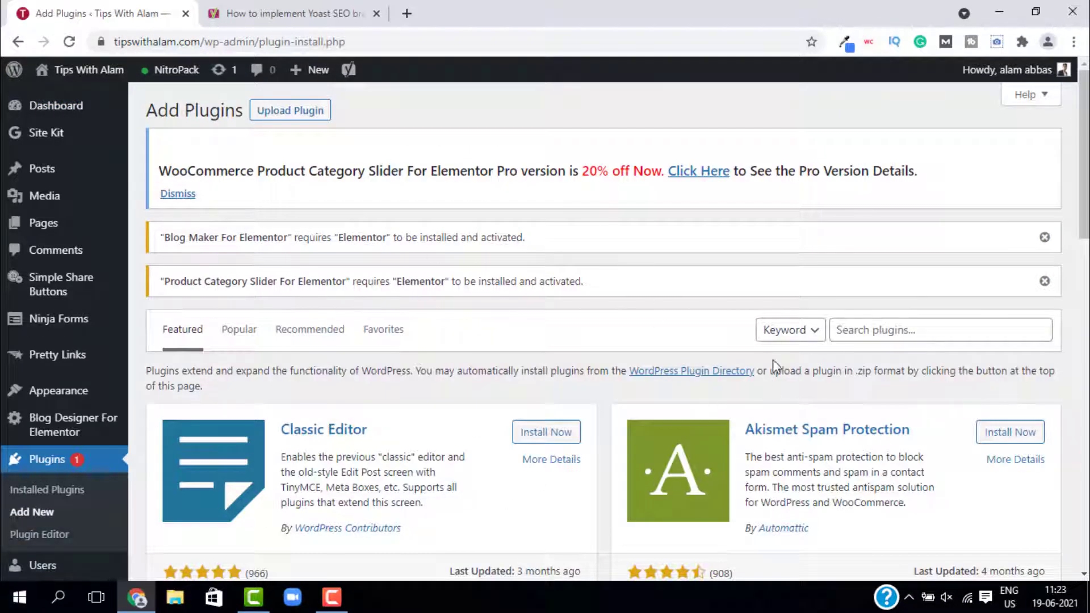
{"action": "left_click", "coordinate": [901, 329]}
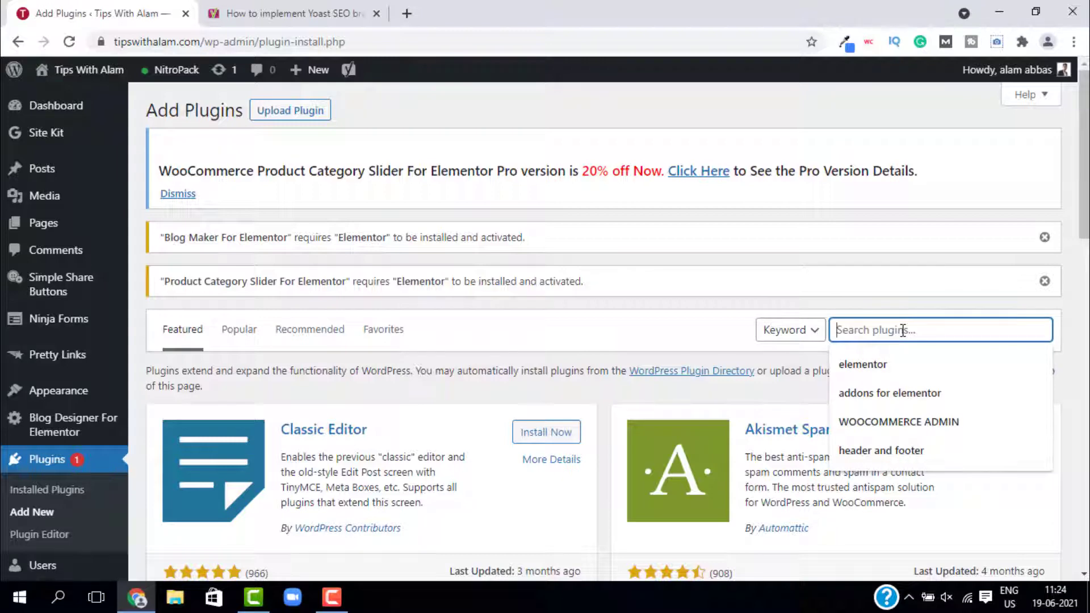
{"action": "left_click", "coordinate": [908, 450]}
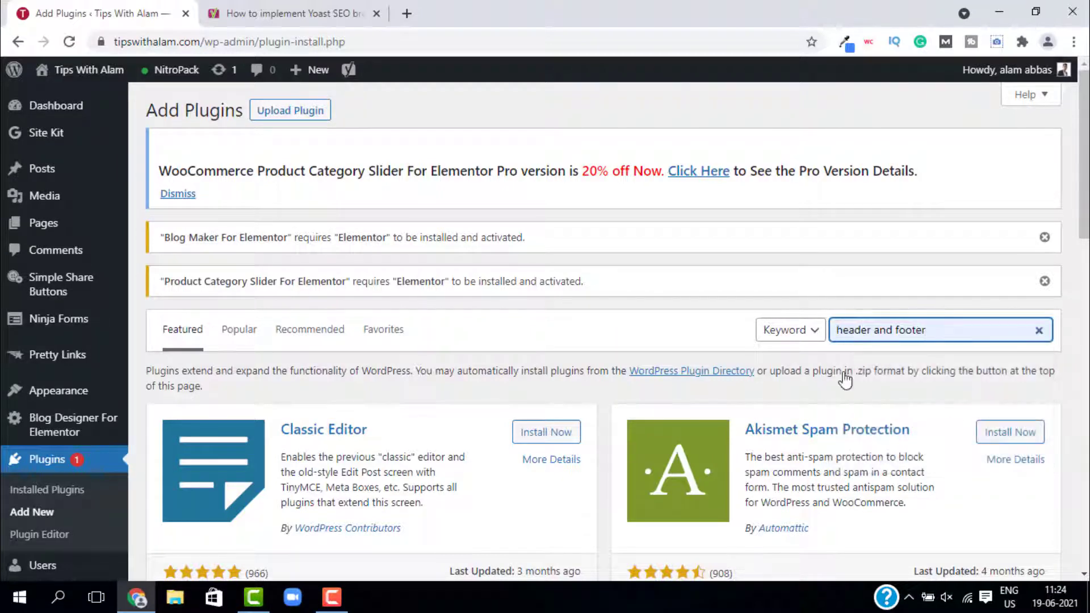
{"action": "scroll", "coordinate": [704, 431], "scroll_direction": "down", "scroll_amount": 3}
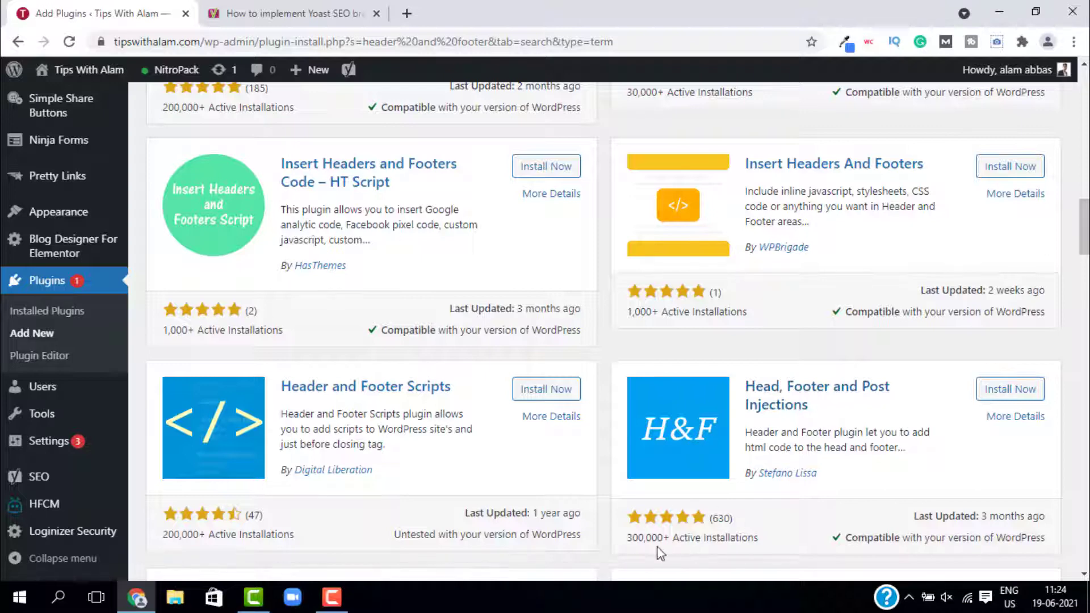
{"action": "left_click", "coordinate": [1005, 391]}
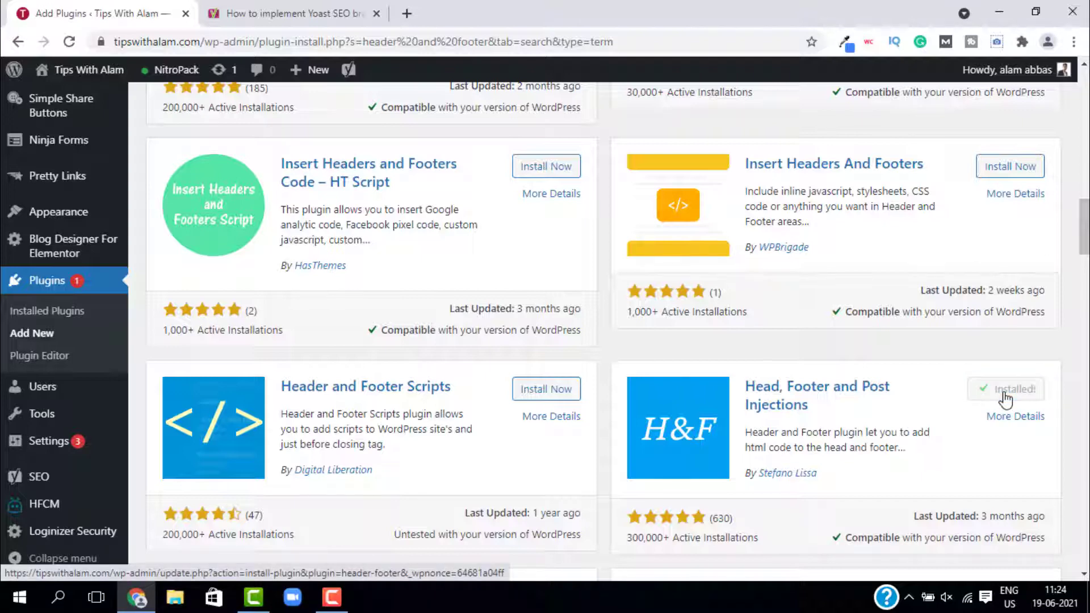
{"action": "left_click", "coordinate": [1005, 397]}
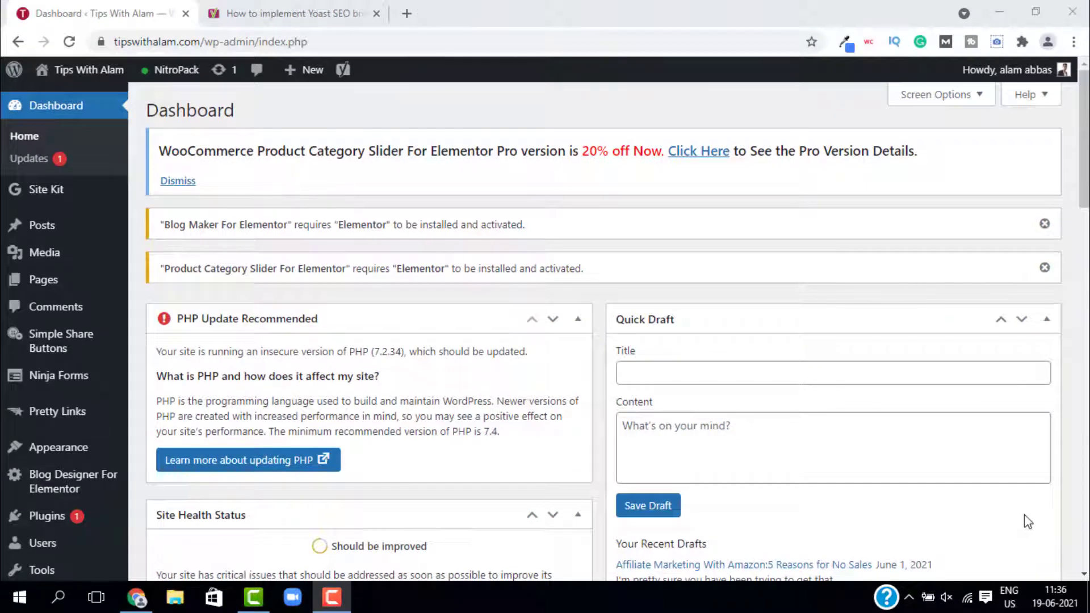
Paste the breadcrumb snippet into the Posts tab's Before the post content Desktop box and save
{"action": "mouse_move", "coordinate": [126, 284]}
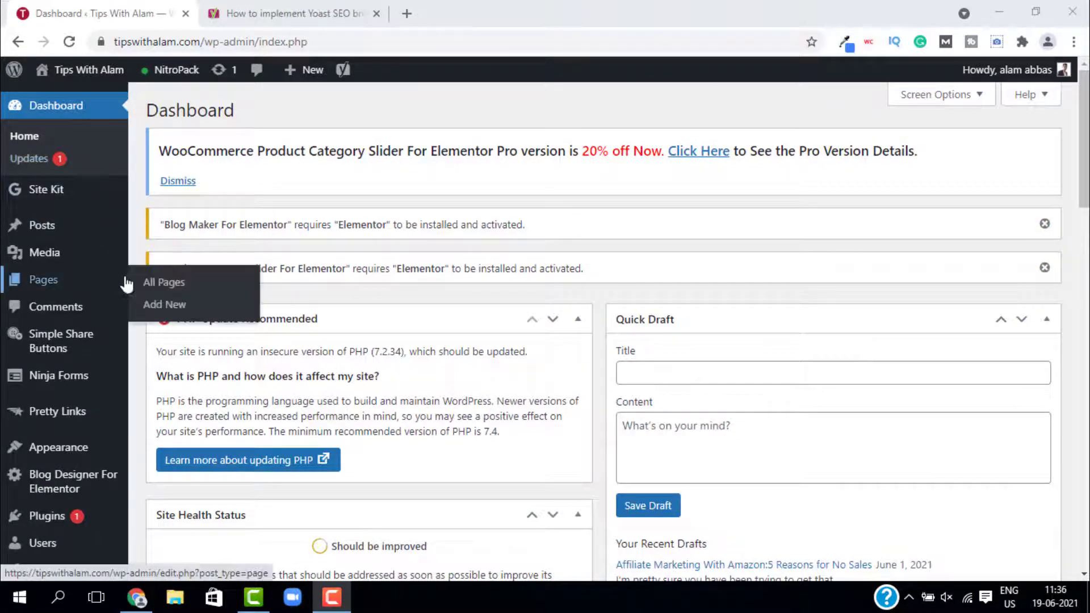
{"action": "scroll", "coordinate": [78, 486], "scroll_direction": "down", "scroll_amount": 4}
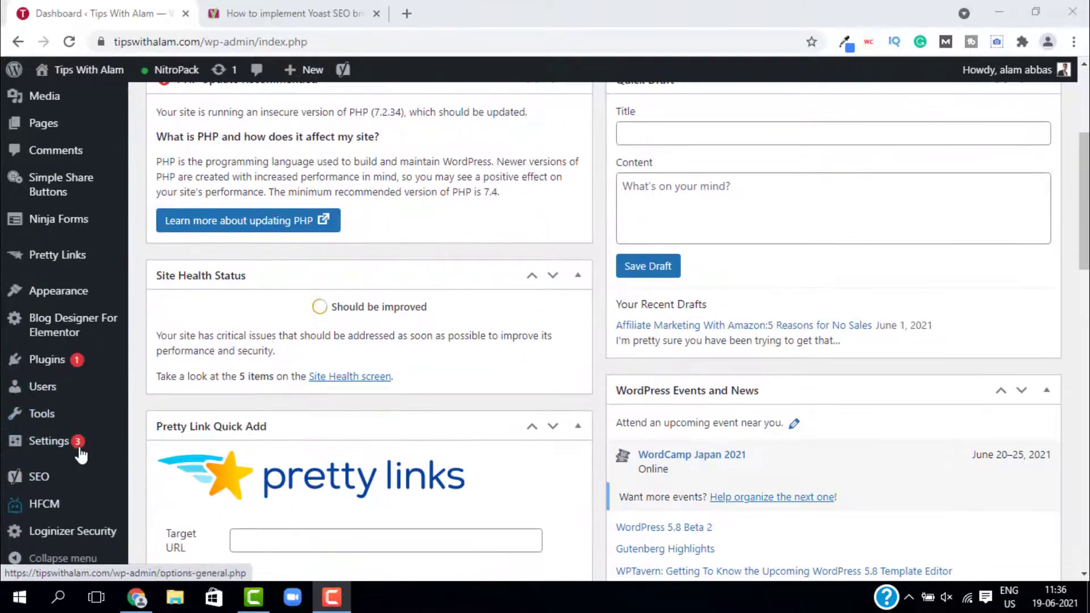
{"action": "mouse_move", "coordinate": [81, 454]}
{"action": "left_click", "coordinate": [178, 372]}
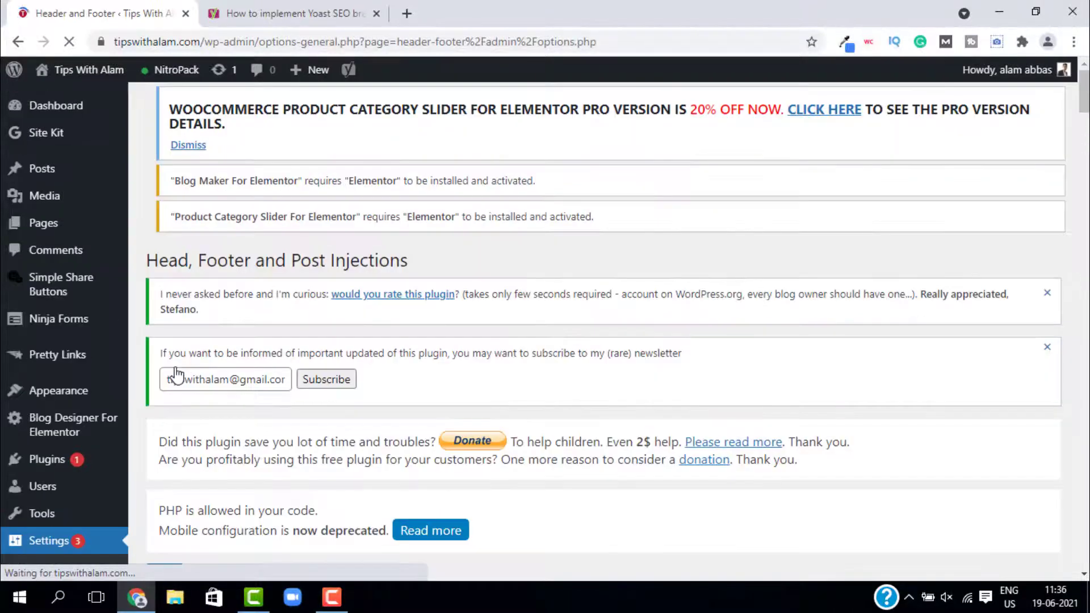
{"action": "scroll", "coordinate": [430, 229], "scroll_direction": "down", "scroll_amount": 10}
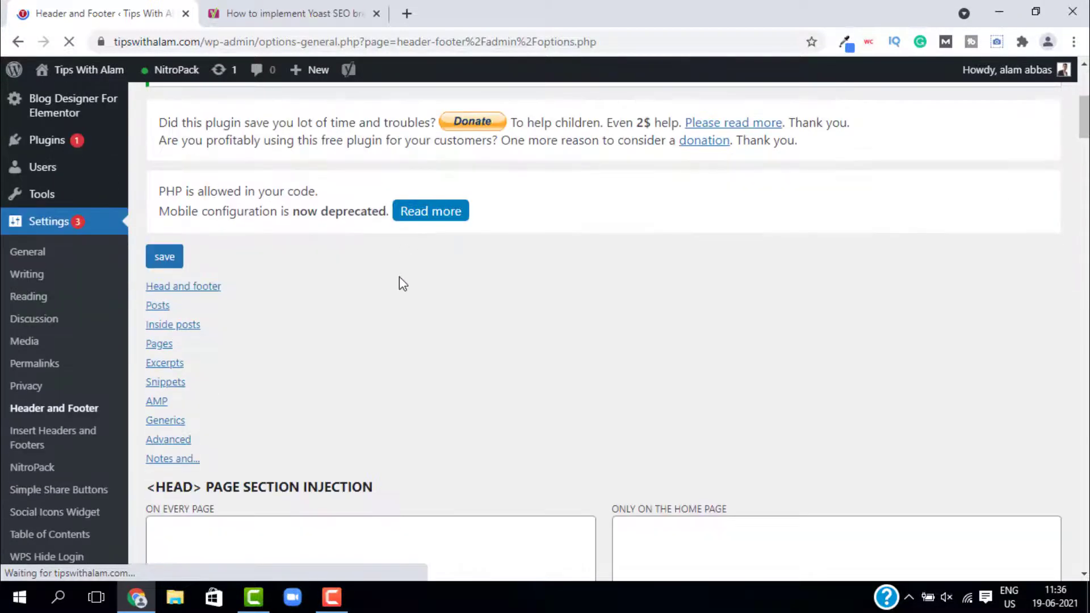
{"action": "scroll", "coordinate": [274, 336], "scroll_direction": "down", "scroll_amount": 5}
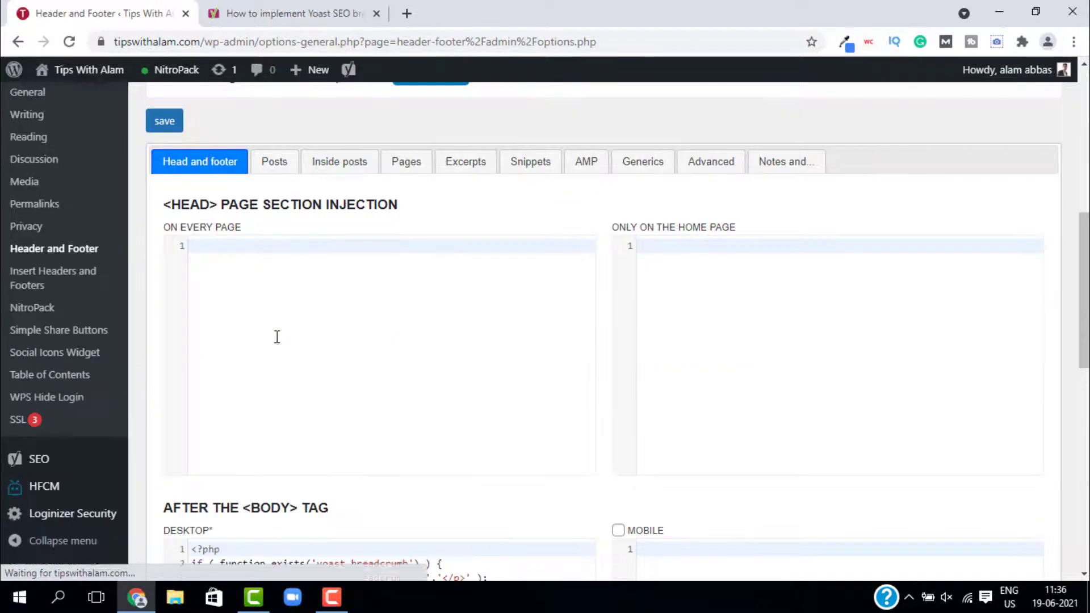
{"action": "left_click", "coordinate": [282, 165]}
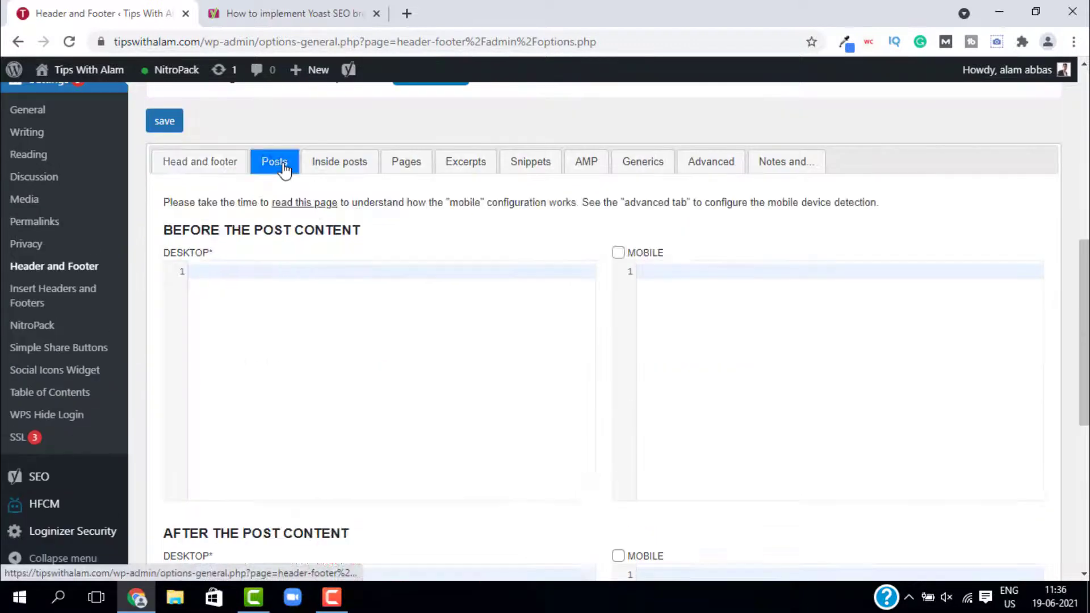
{"action": "left_click", "coordinate": [280, 356]}
{"action": "type", "text": "<?php if ( function_exists('yoast_breadcrumb') ) {   yoast_breadcrumb( '<p id=\"breadcrumbs\">','</p>' ); } ?>"}
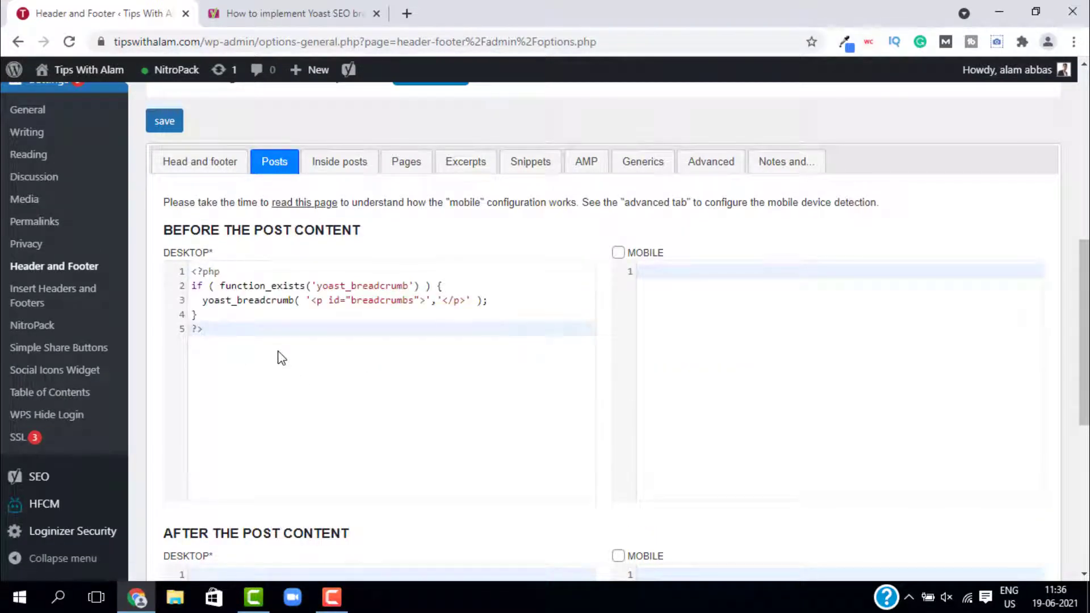
{"action": "left_click", "coordinate": [172, 126]}
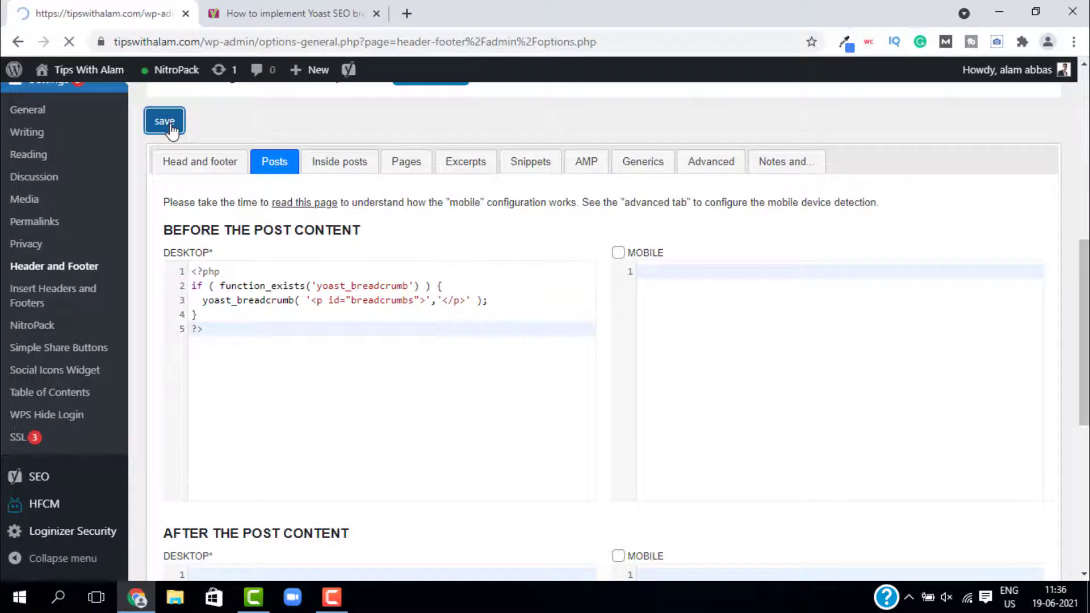